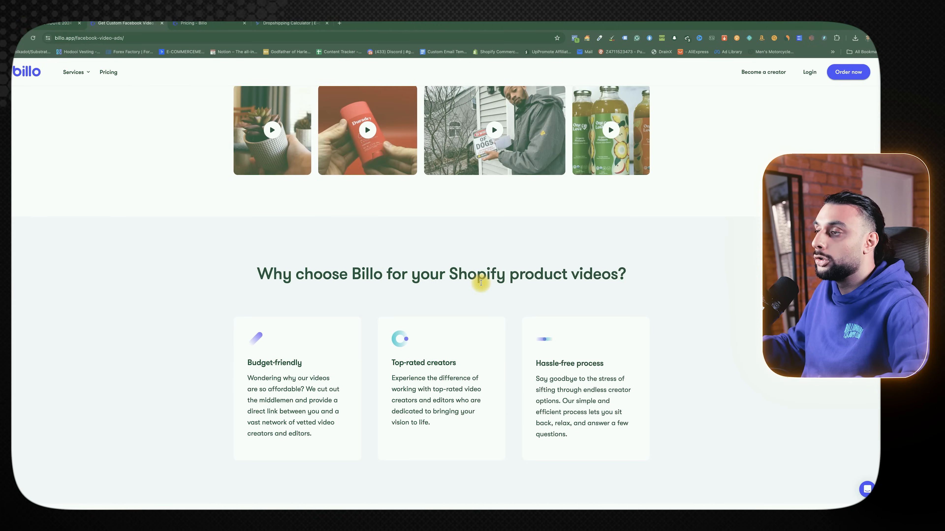
Review Billo's Facebook video ads page and its pricing page, including the pack budgets and the FAQ.
scroll(479, 284, down, 4)
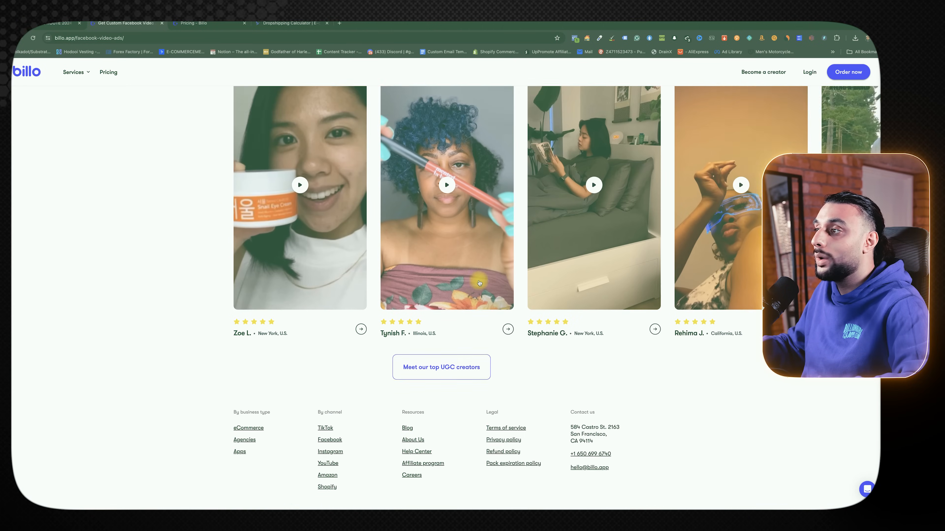
scroll(479, 282, up, 10)
scroll(479, 281, up, 10)
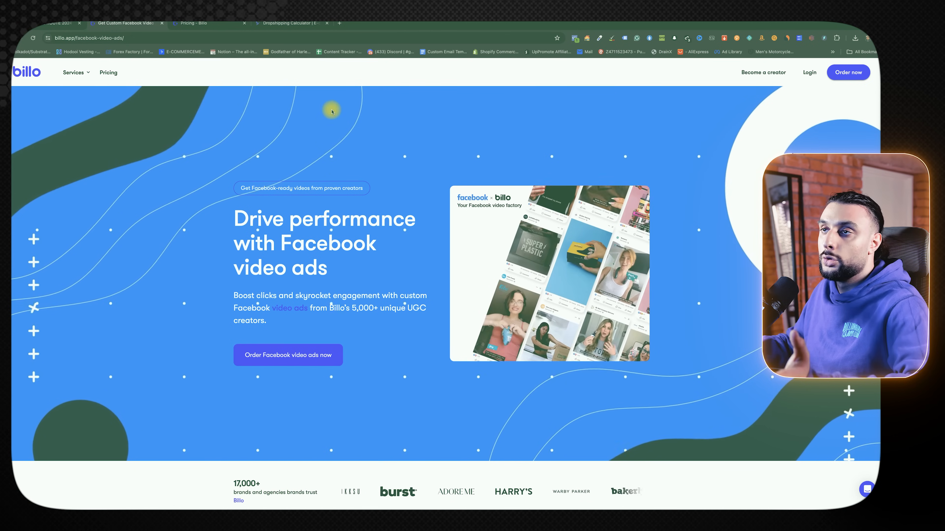
click(218, 23)
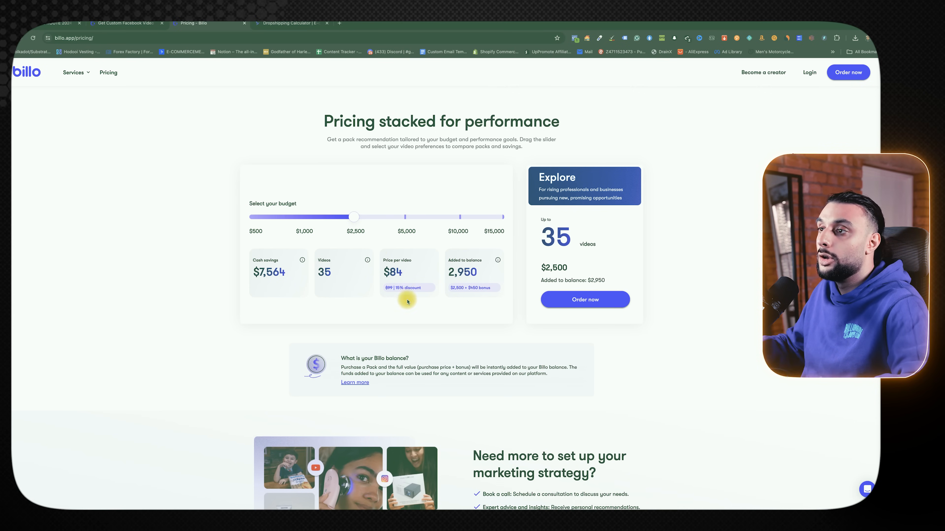
scroll(407, 300, down, 10)
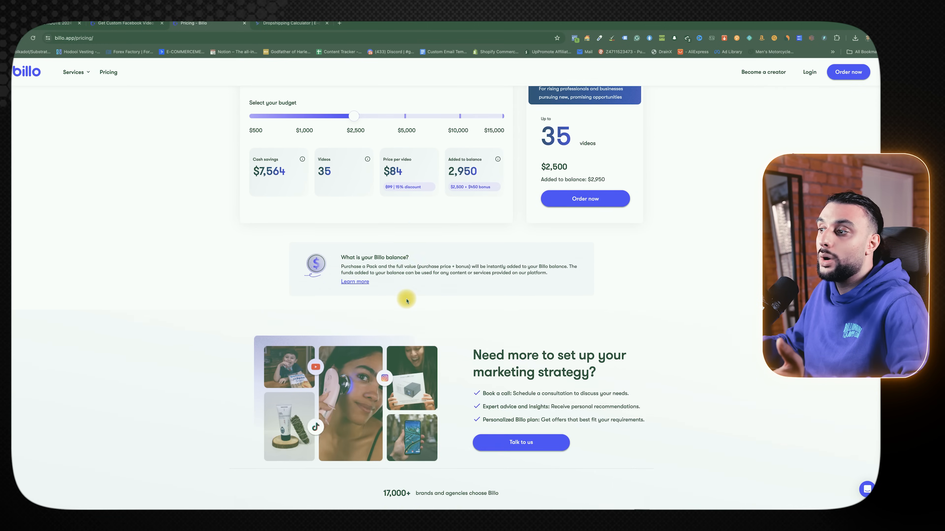
scroll(406, 300, down, 15)
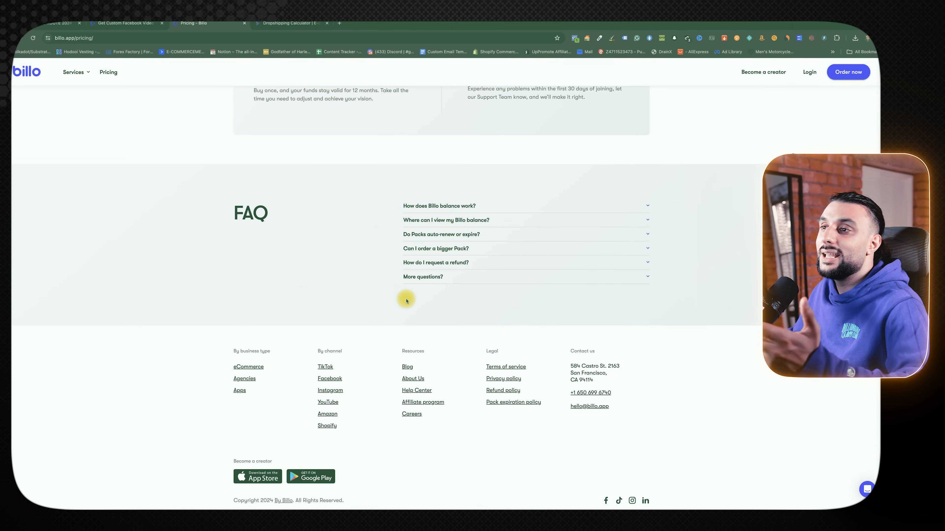
scroll(407, 301, up, 20)
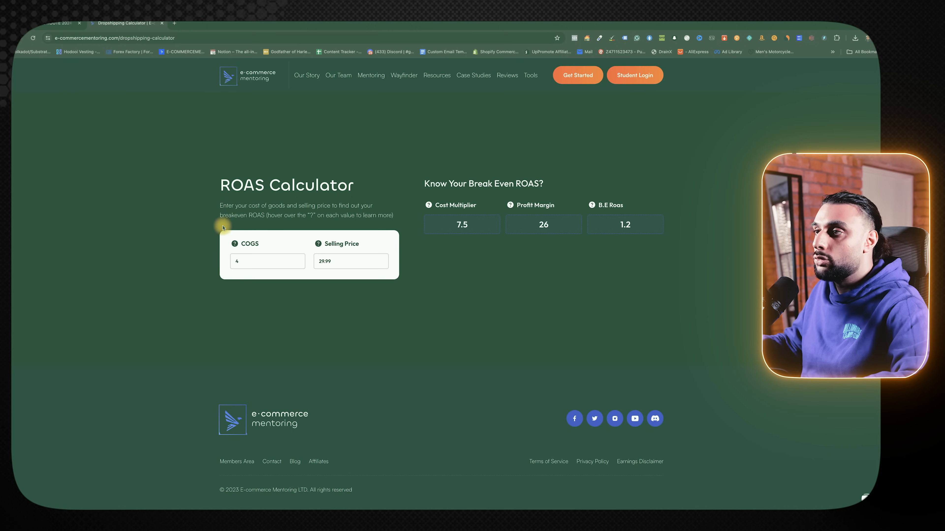
Examine the ROAS Calculator's cost of goods and selling price inputs and its break-even ROAS figure.
drag(224, 187, 346, 186)
click(357, 183)
click(191, 186)
click(363, 186)
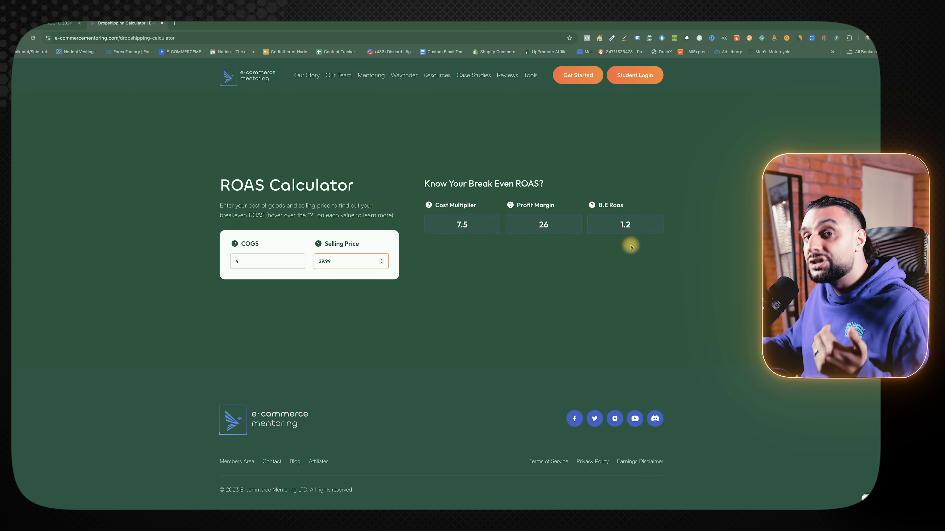
double_click(624, 225)
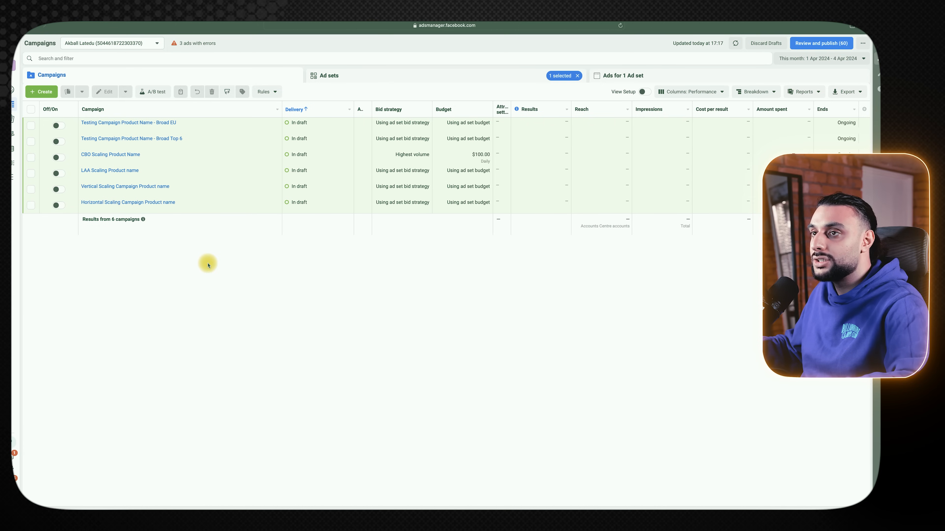
Create a new auction campaign in Meta Ads Manager with the Sales objective and the manual sales campaign setup.
click(42, 92)
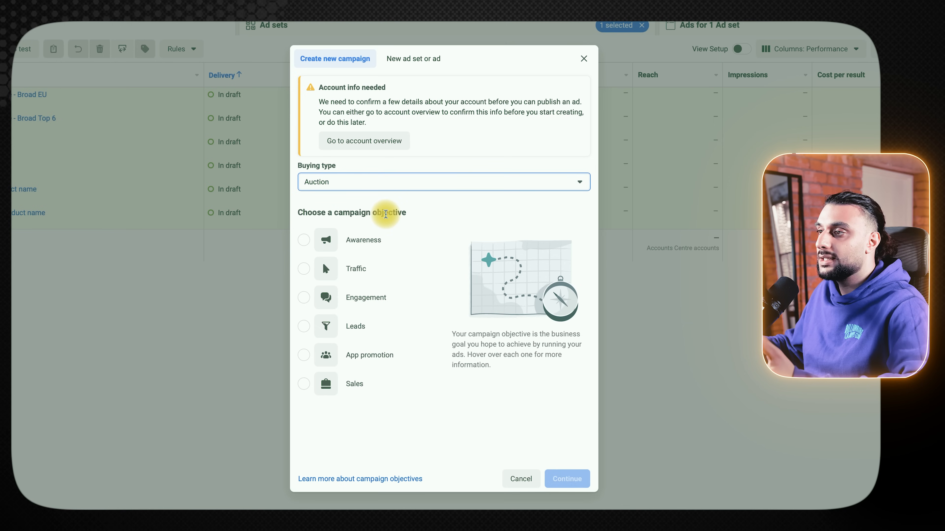
click(325, 383)
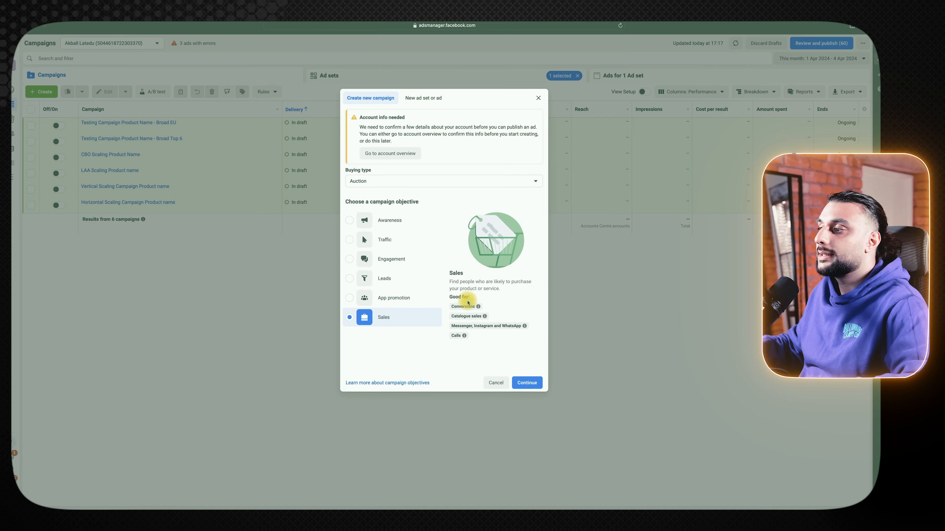
click(527, 383)
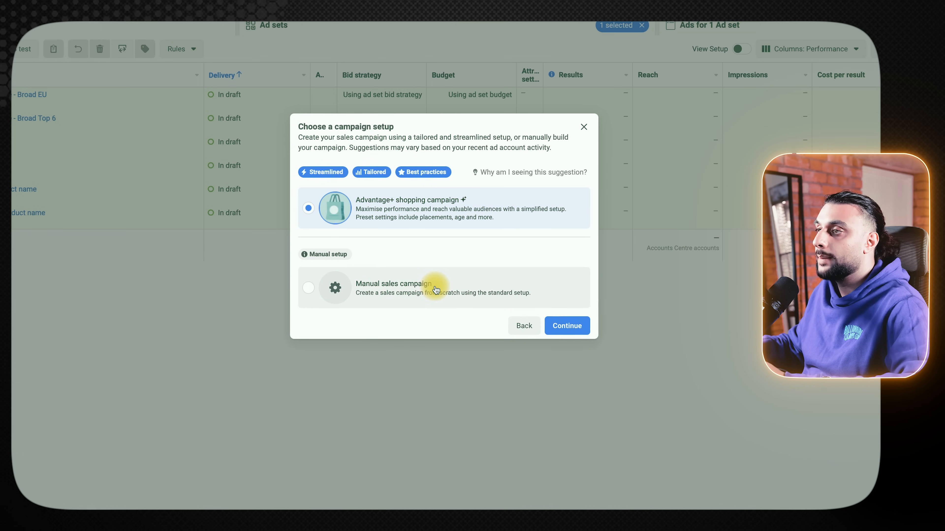
click(328, 291)
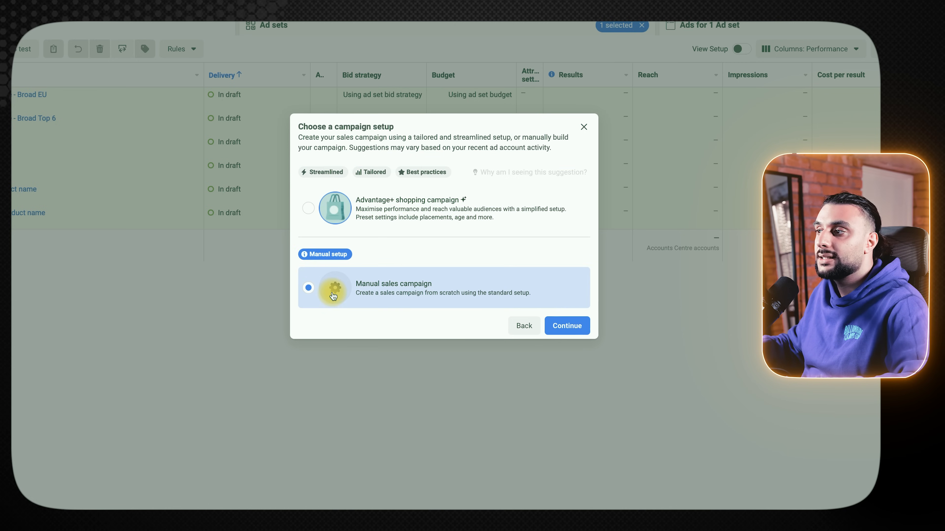
click(566, 328)
Name the campaign "Testing Campaign Product Name - Broad Top 6" using the existing name suggestion.
drag(257, 62, 407, 68)
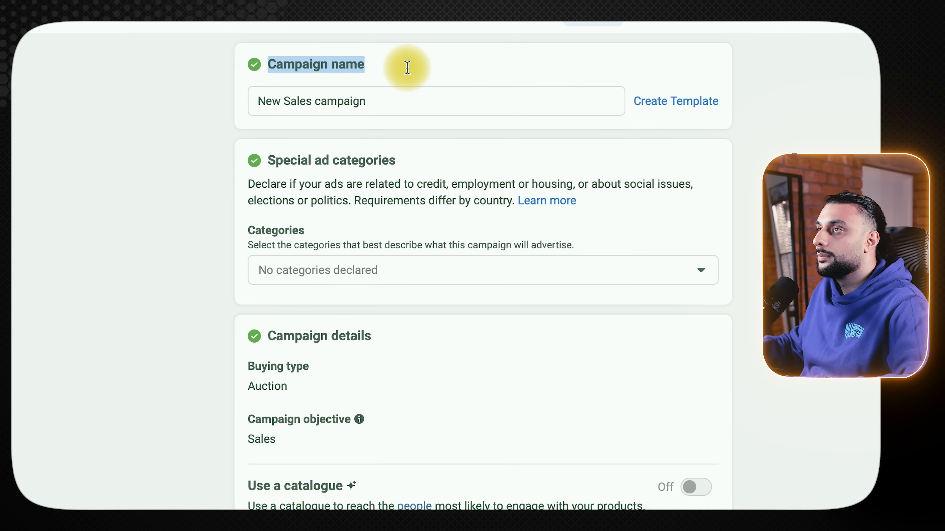
drag(363, 106, 226, 73)
key(BackSpace)
text(t)
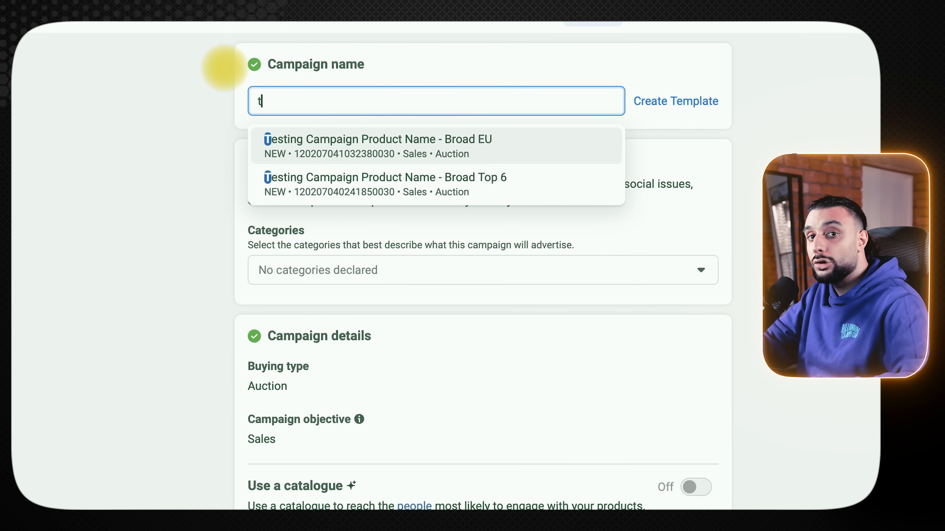
key(Down)
key(Return)
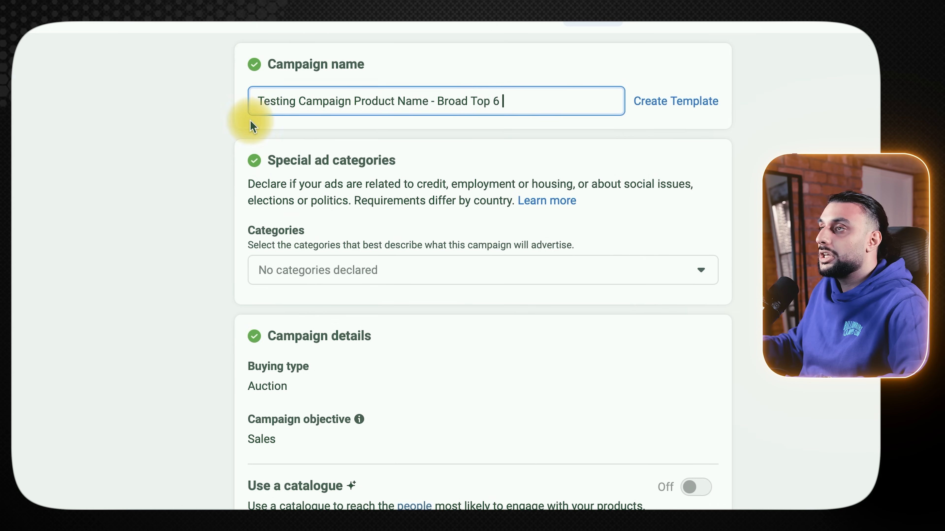
drag(354, 100, 426, 99)
click(445, 101)
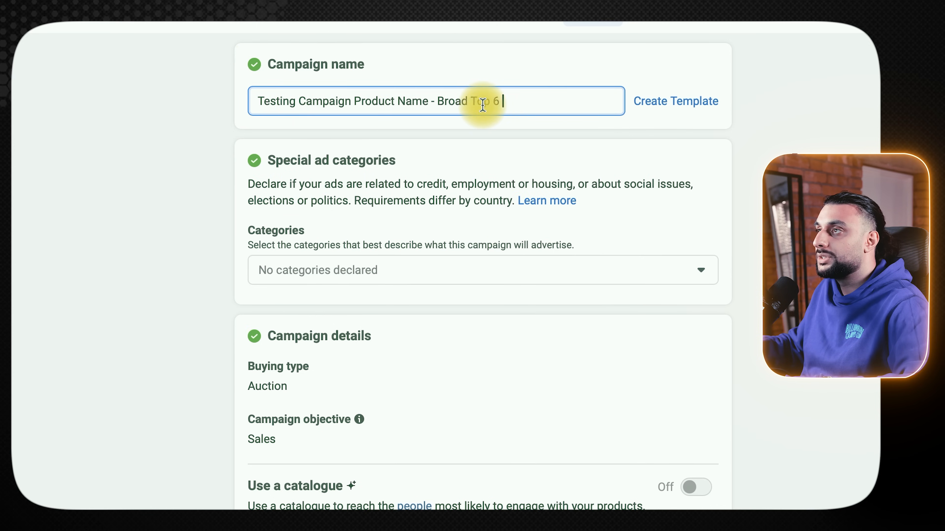
drag(555, 97, 257, 99)
click(262, 100)
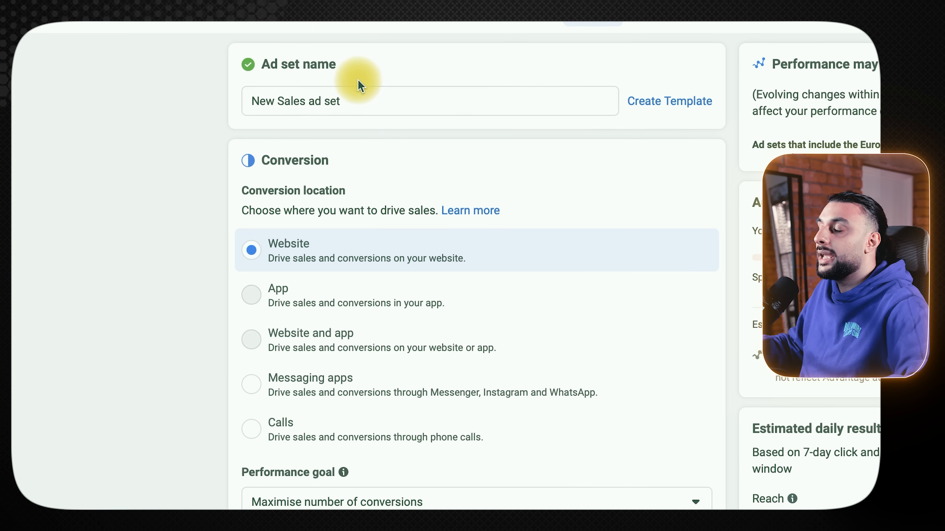
Clear the default ad set name and check the ad set's performance goal, pixel and conversion event settings.
drag(378, 108, 190, 74)
key(BackSpace)
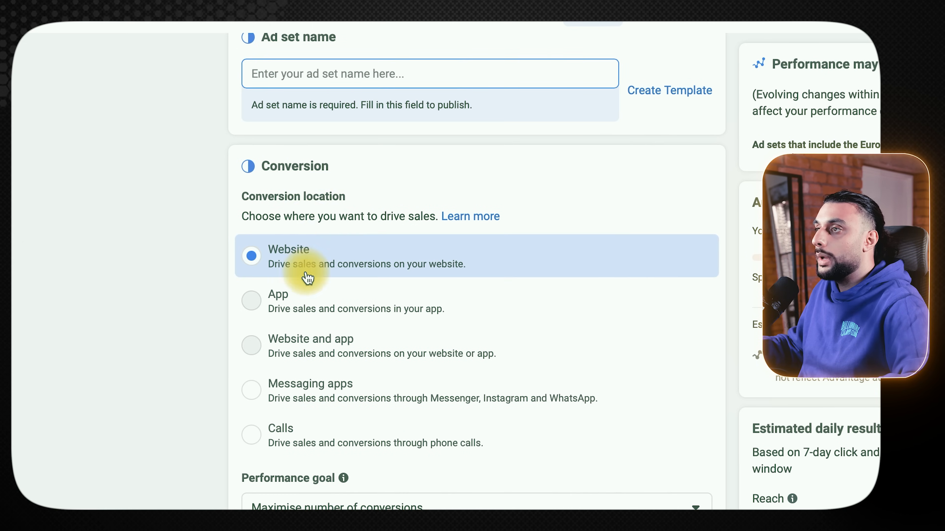
scroll(305, 277, down, 5)
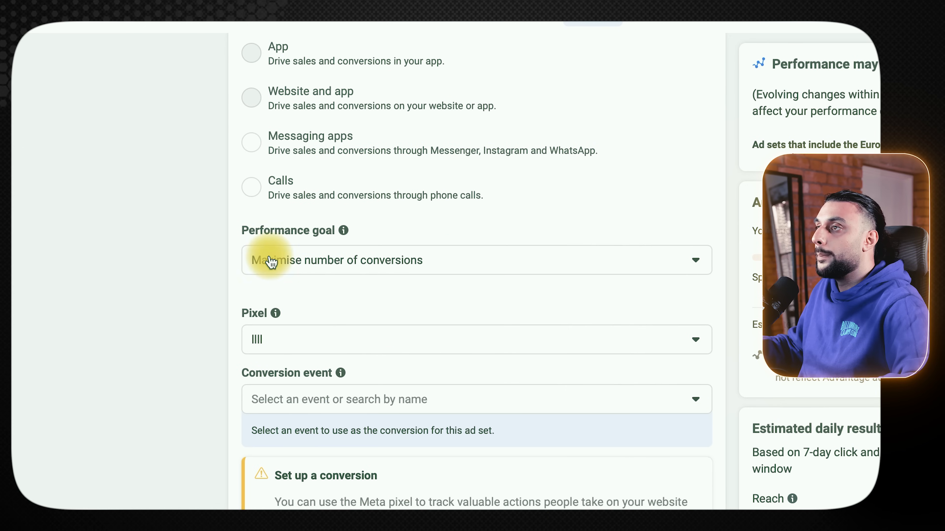
scroll(436, 300, down, 2)
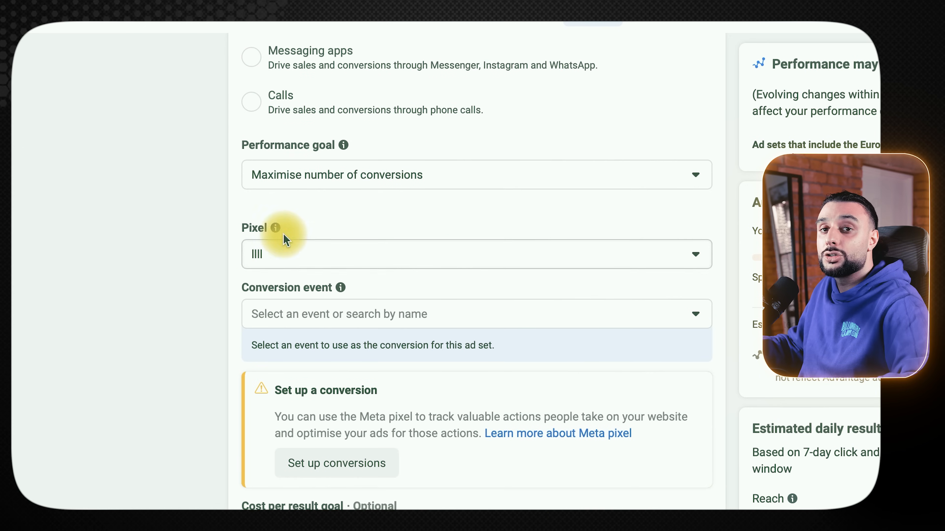
click(274, 265)
click(154, 285)
scroll(392, 414, down, 15)
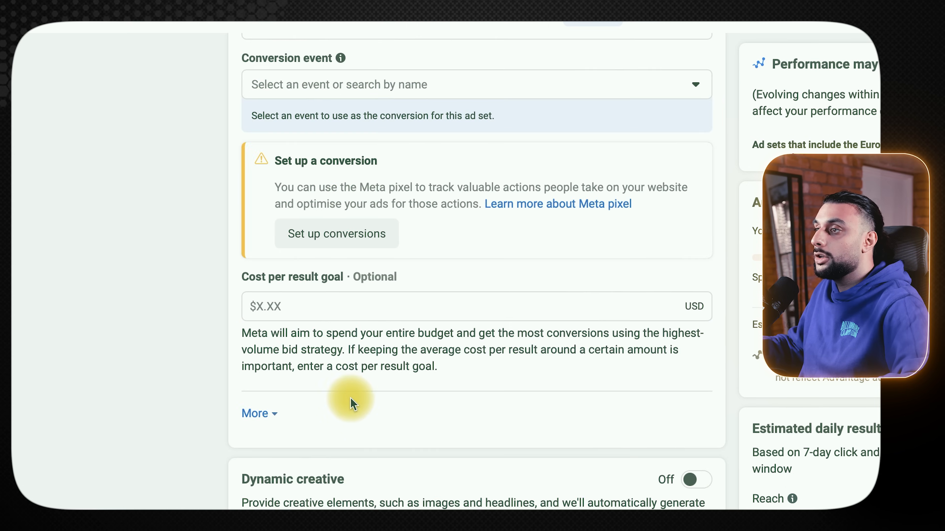
Set the ad set's daily budget to $10 and schedule its start for 5 April 2024 at 00:22.
drag(428, 225, 268, 235)
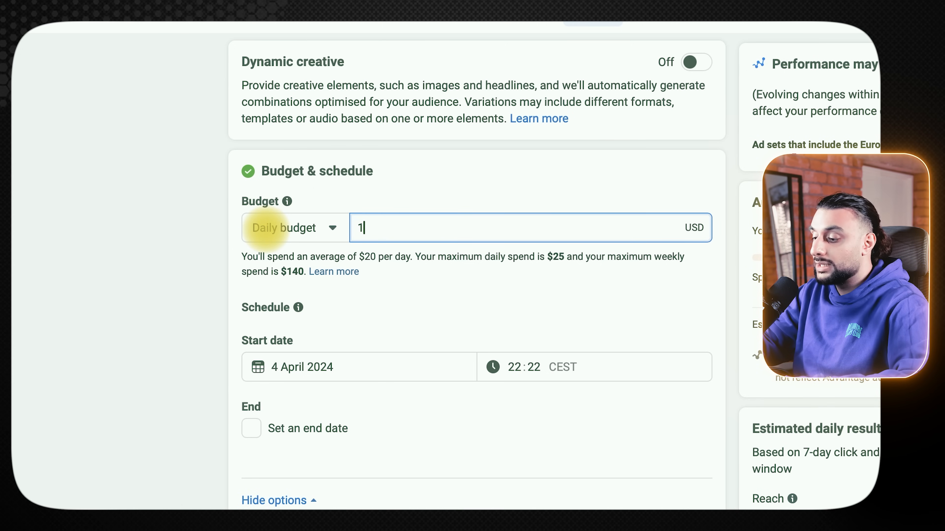
text(0)
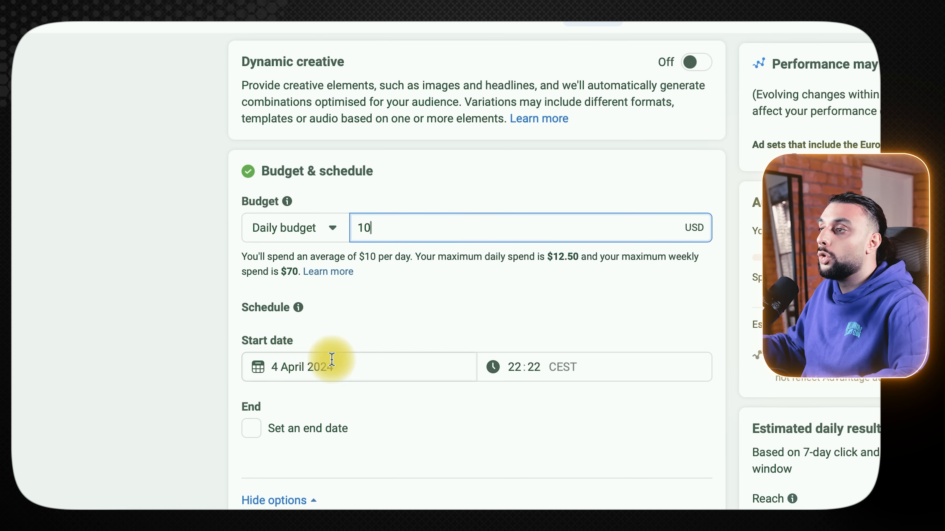
click(302, 368)
click(402, 451)
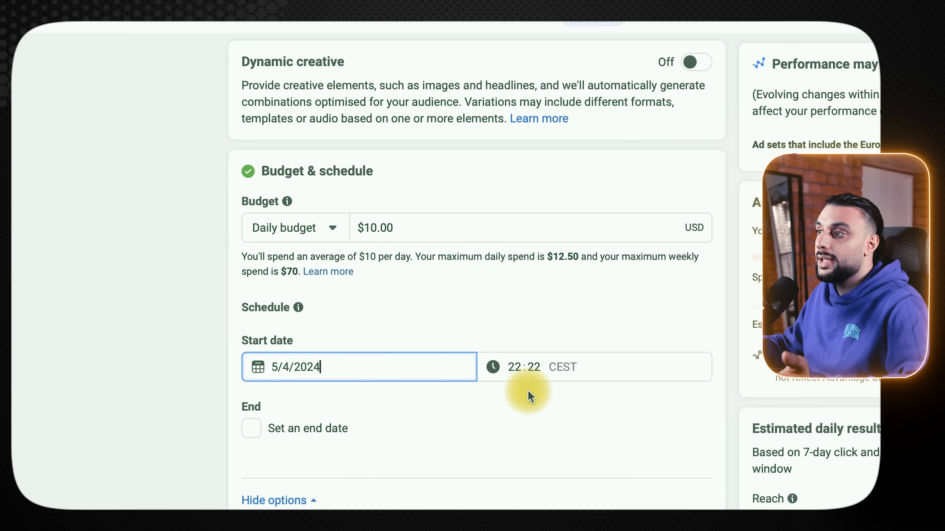
click(514, 365)
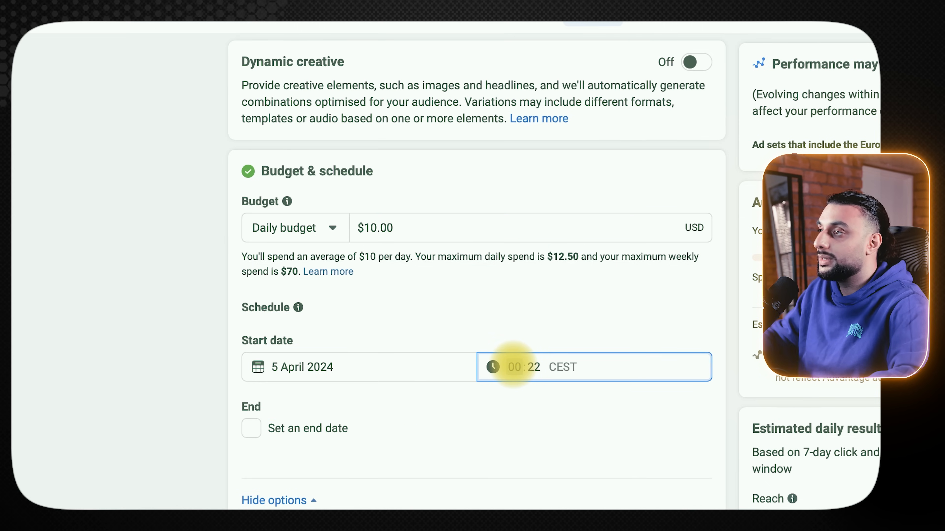
Review the ad set's location controls, Advantage+ audience, placements and ad set name.
scroll(513, 364, down, 10)
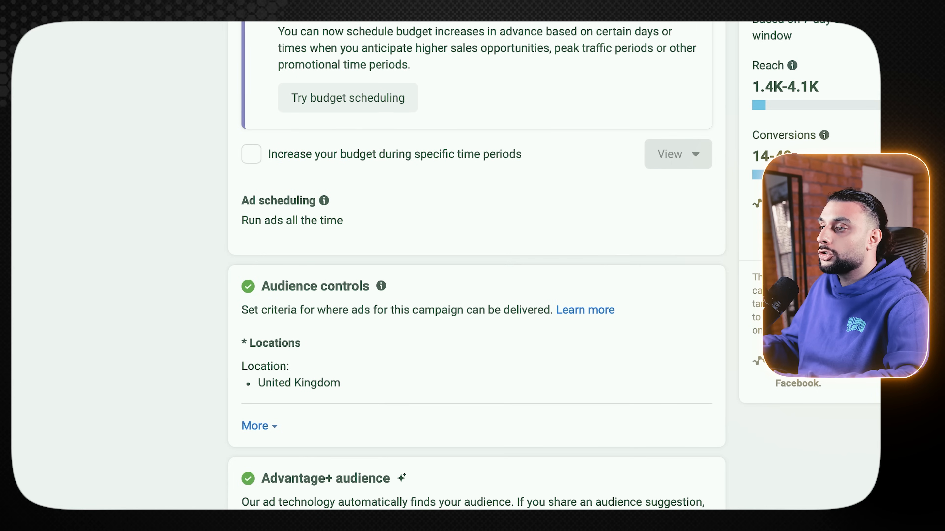
scroll(477, 260, down, 5)
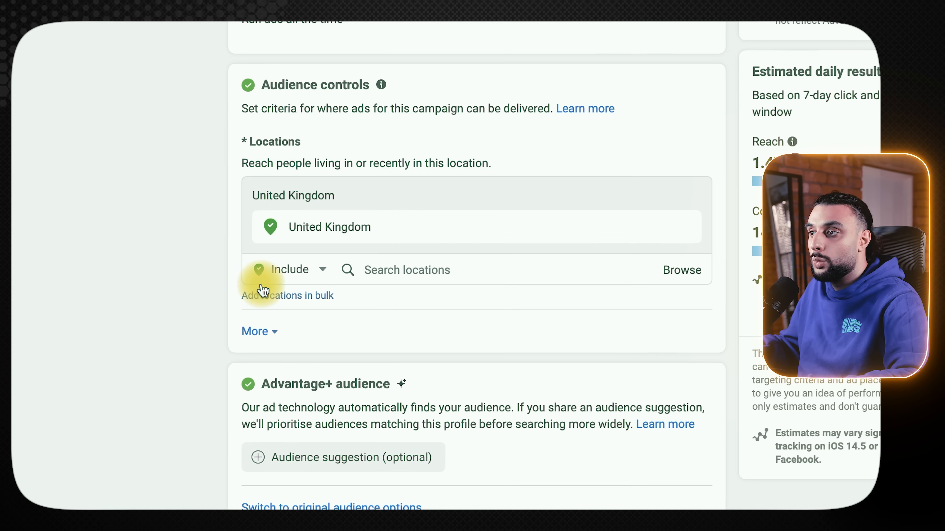
scroll(390, 207, down, 5)
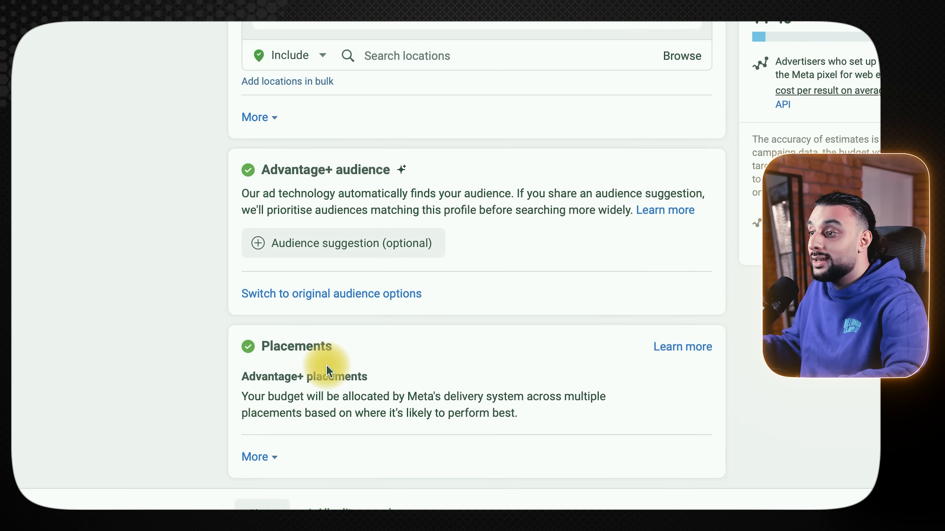
mouse_move(285, 375)
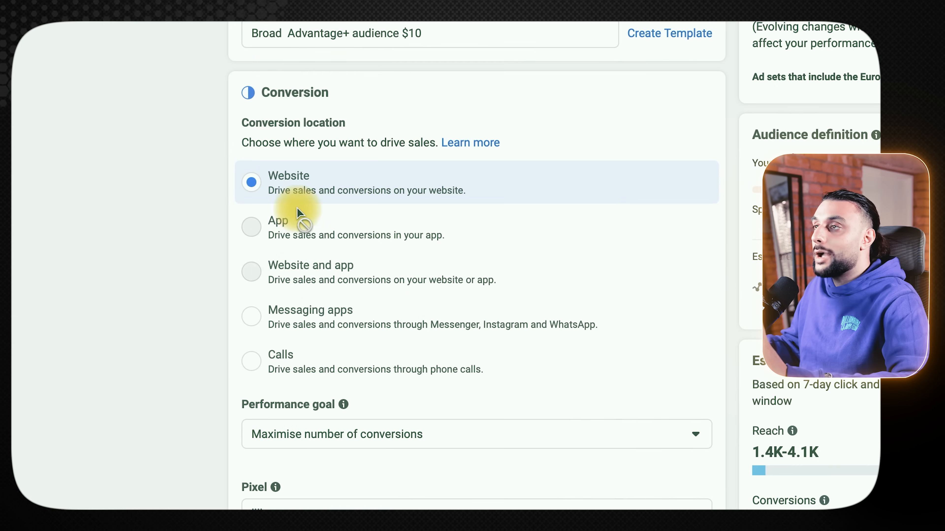
scroll(331, 122, up, 2)
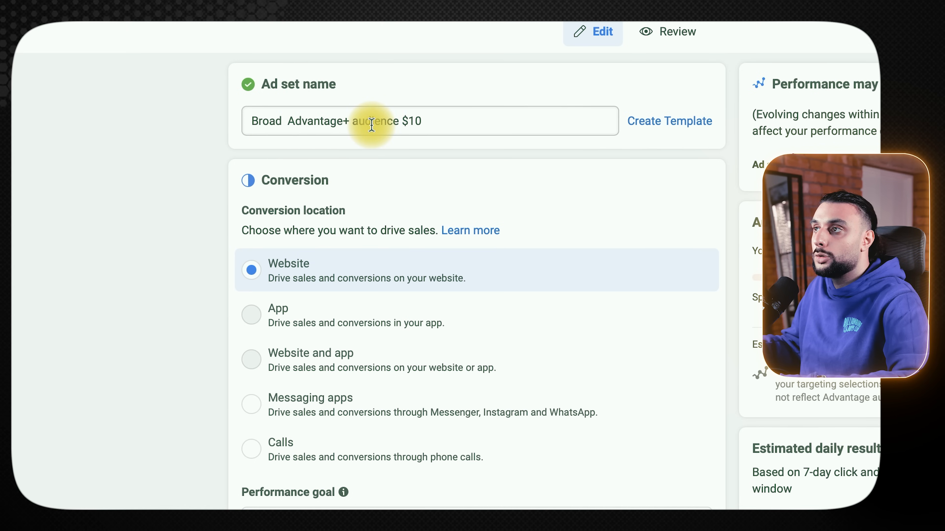
drag(449, 123, 232, 110)
click(232, 110)
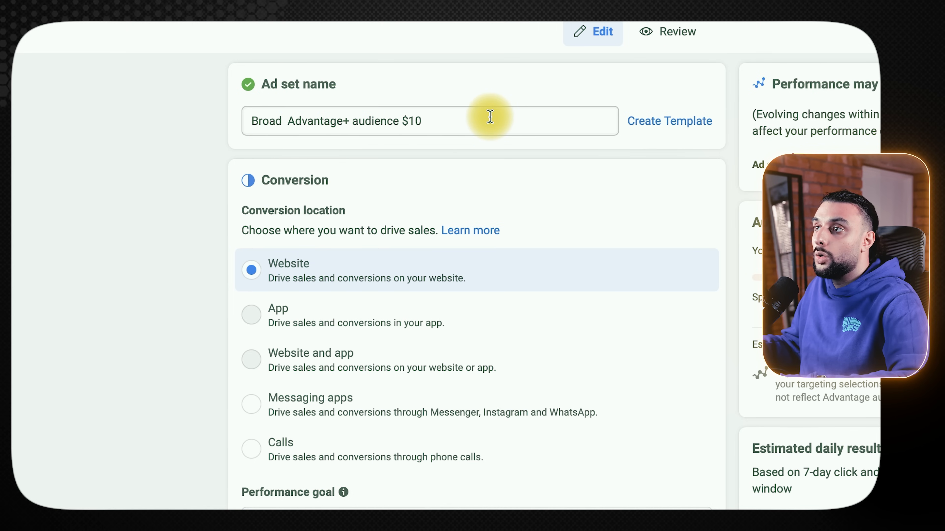
drag(603, 121, 120, 120)
click(124, 141)
scroll(152, 386, down, 15)
scroll(152, 386, up, 15)
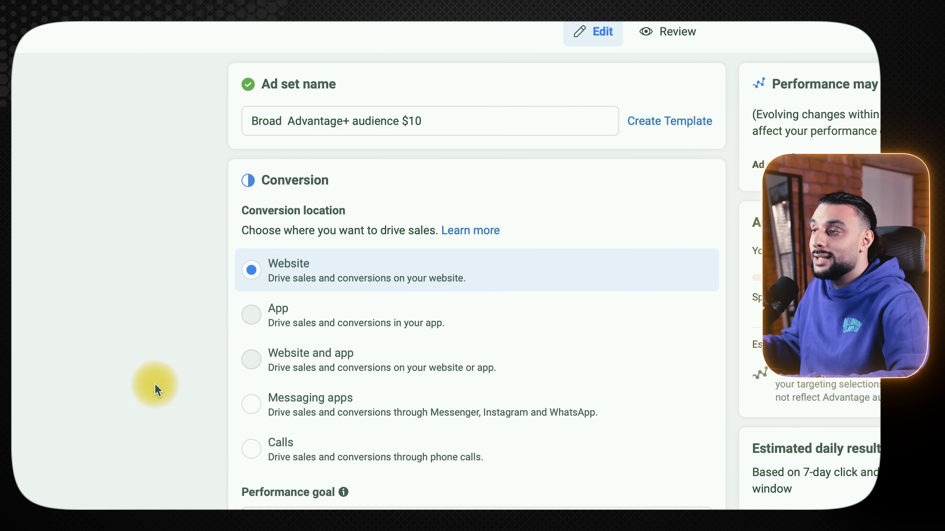
Add the 18-second teardrop earrings video from the account media to the "video offer 1" ad.
scroll(186, 331, down, 2)
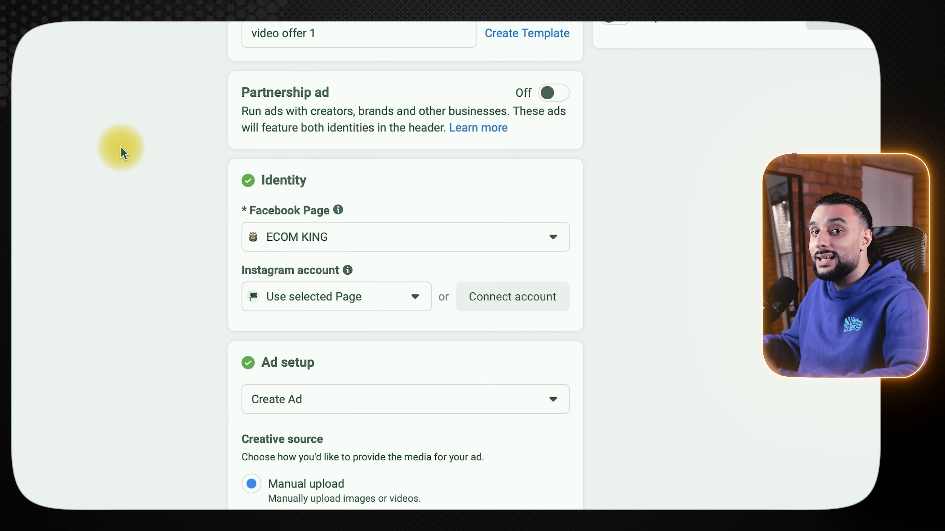
scroll(242, 149, down, 1)
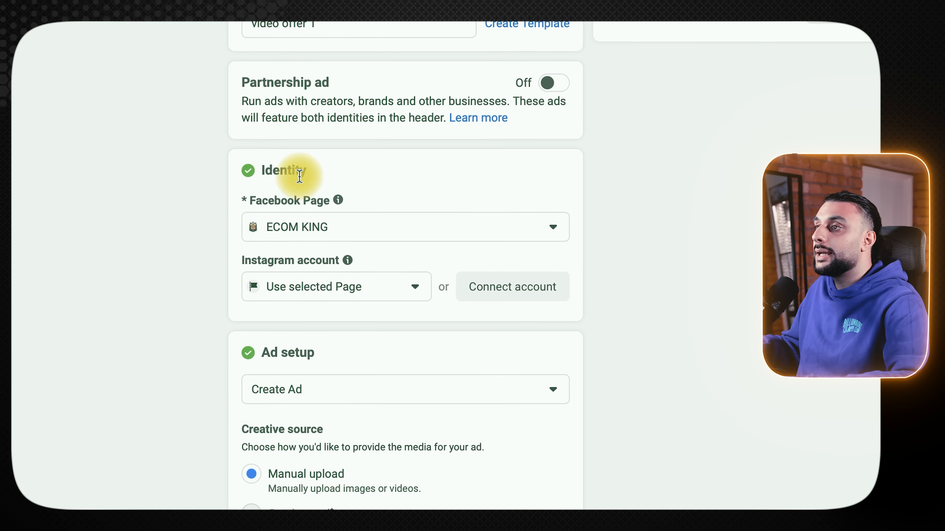
scroll(335, 357, down, 5)
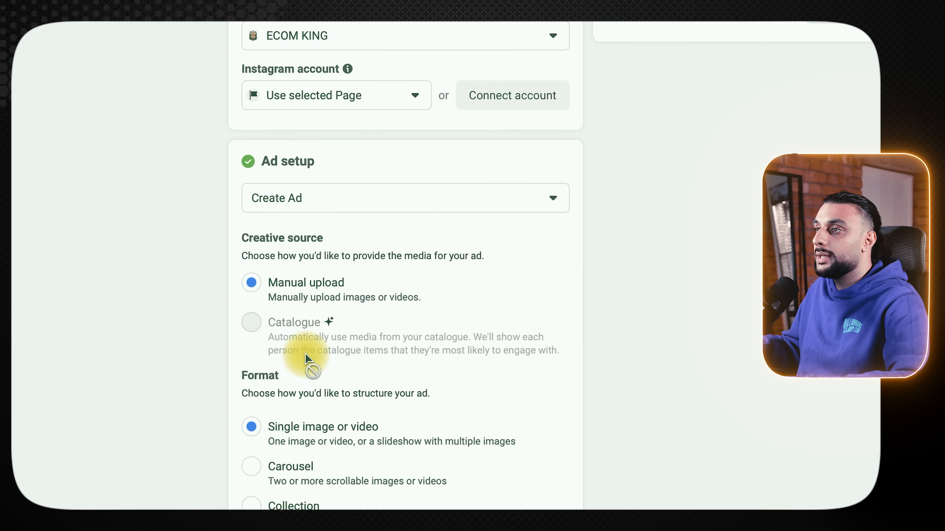
scroll(312, 394, down, 2)
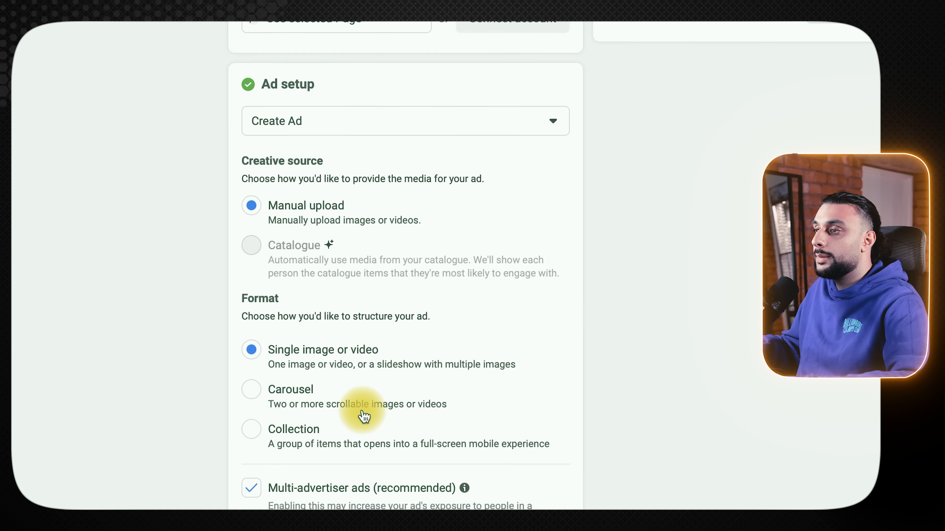
scroll(364, 416, down, 4)
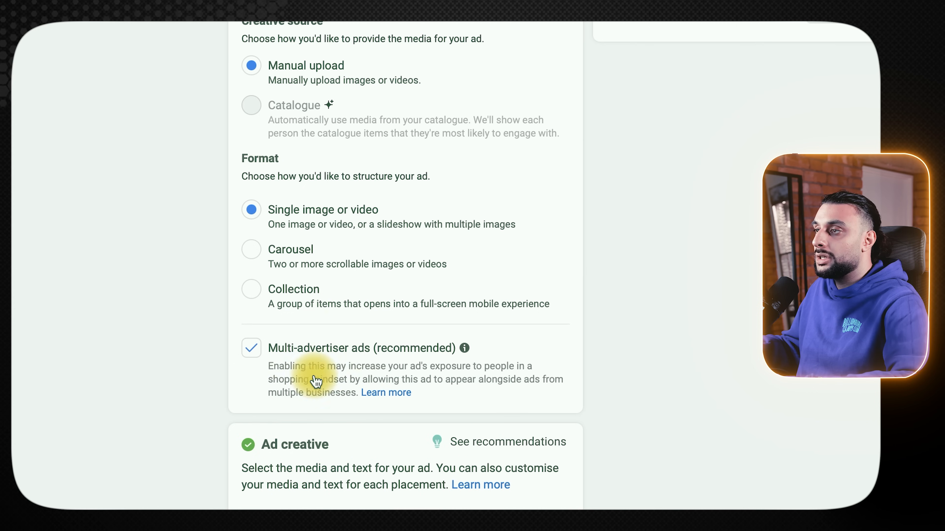
scroll(327, 327, down, 9)
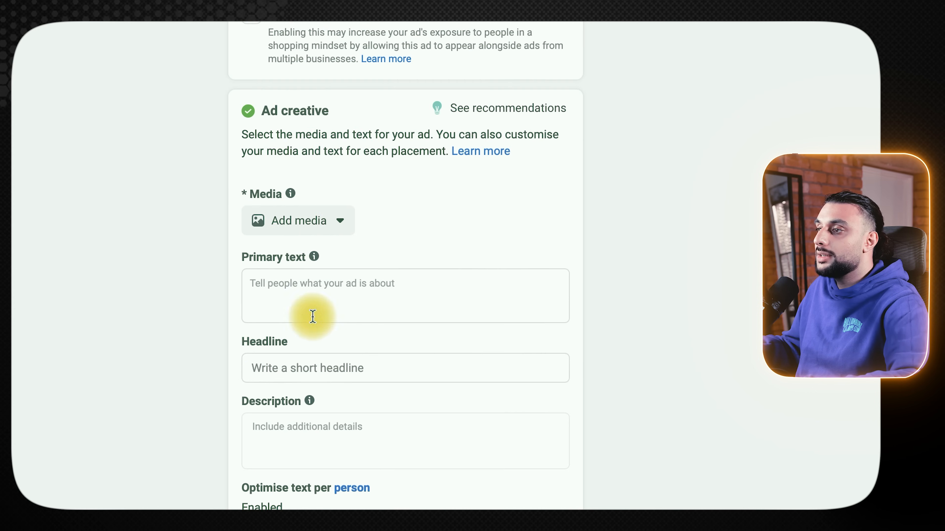
click(270, 223)
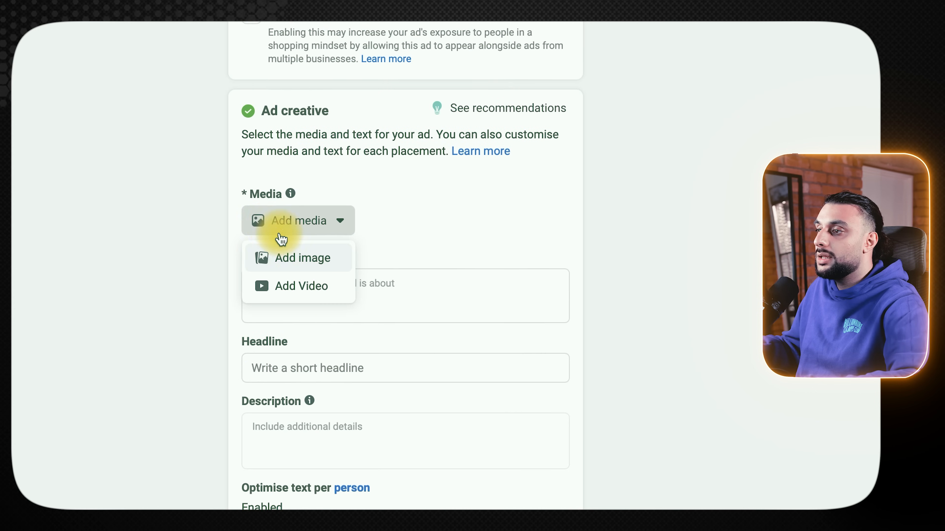
click(297, 286)
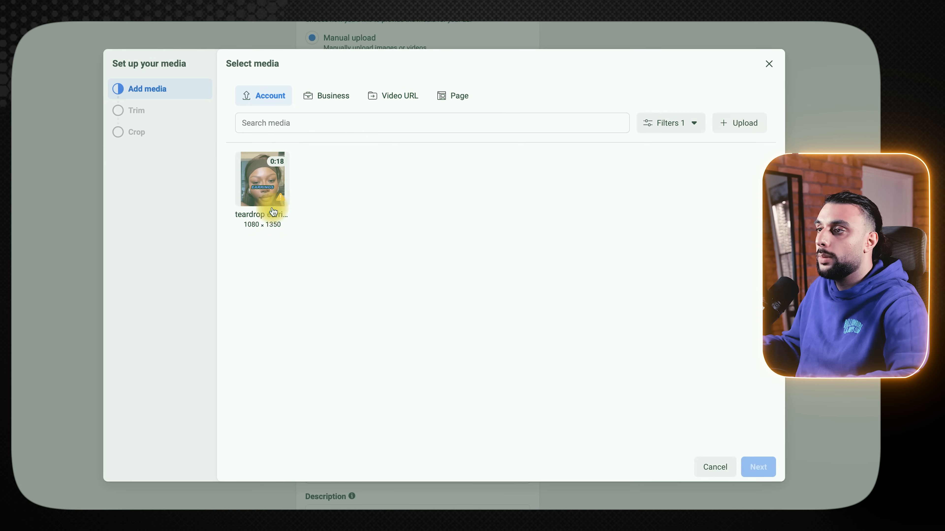
click(268, 196)
click(758, 467)
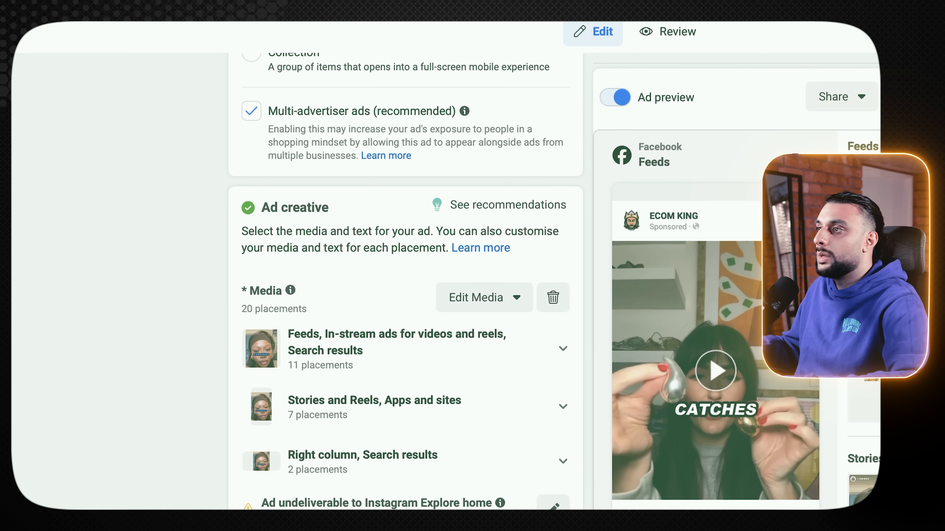
Enter primary text "Embrace the Lumiere glow ✨ Exquisite earrings for every occasion. Find yours With A Free Gift!", headline "Buy 1 Get Free Bracelt", description "Free Tracked Shipping".
scroll(411, 488, down, 7)
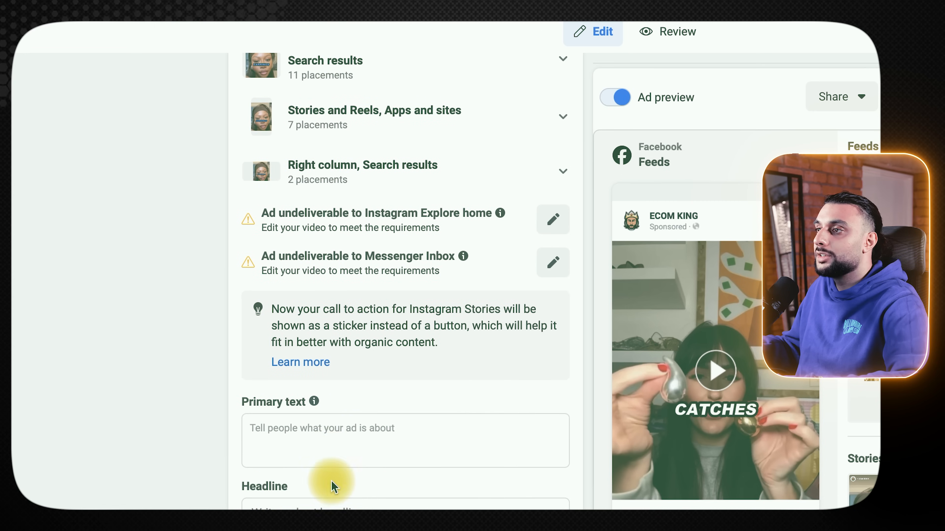
click(297, 424)
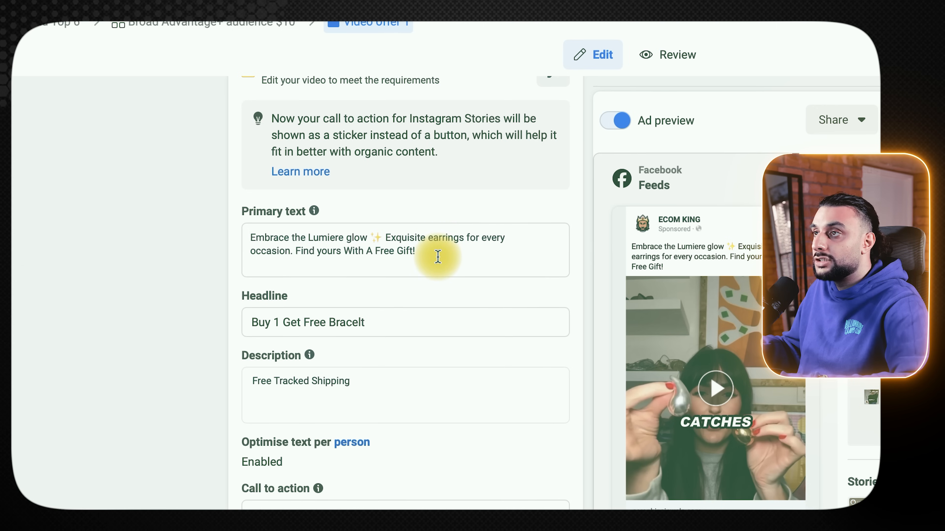
drag(440, 253, 234, 222)
click(235, 223)
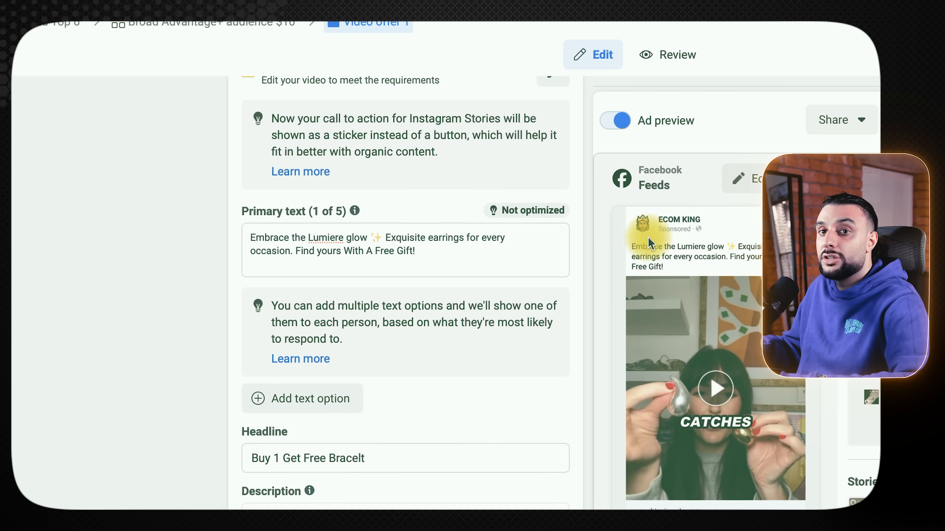
drag(430, 253, 356, 250)
click(459, 254)
scroll(415, 375, down, 6)
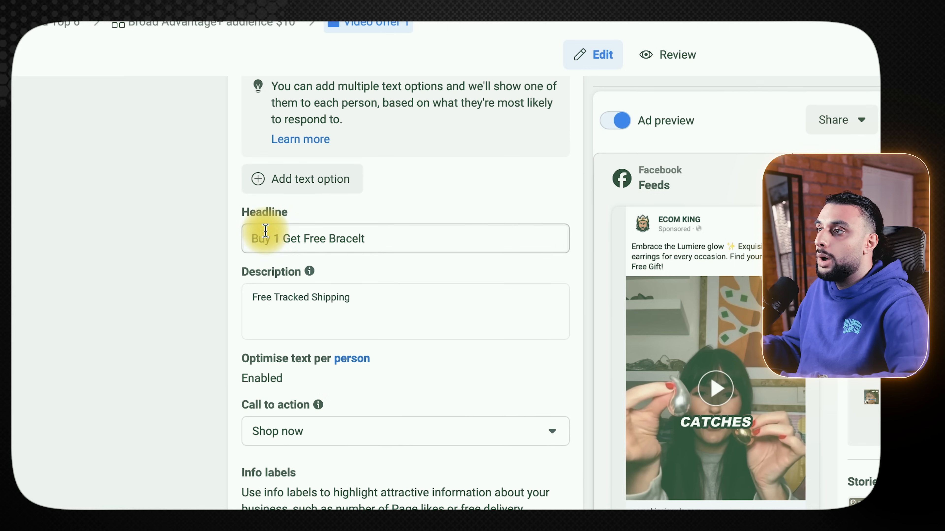
click(386, 238)
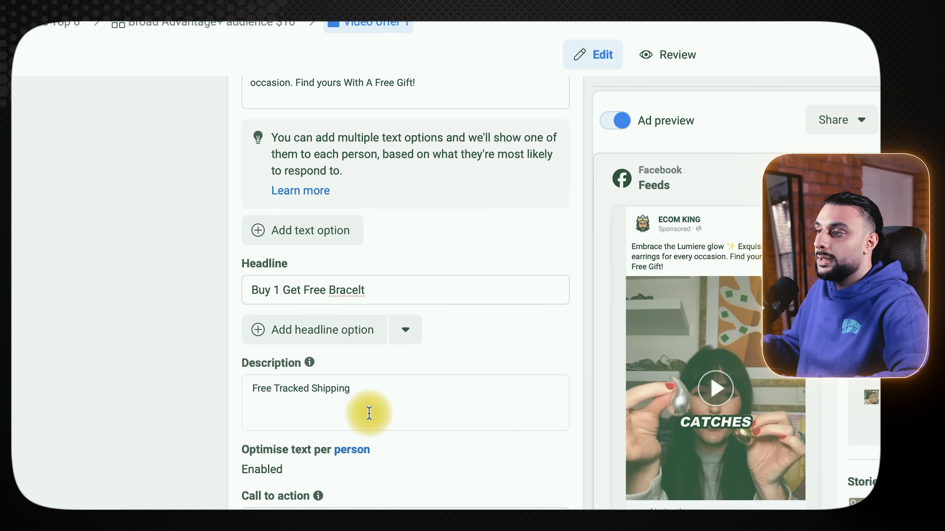
Check the video ad's call to action, info labels, website destination and URL tracking parameters.
scroll(367, 414, down, 1)
scroll(275, 478, down, 3)
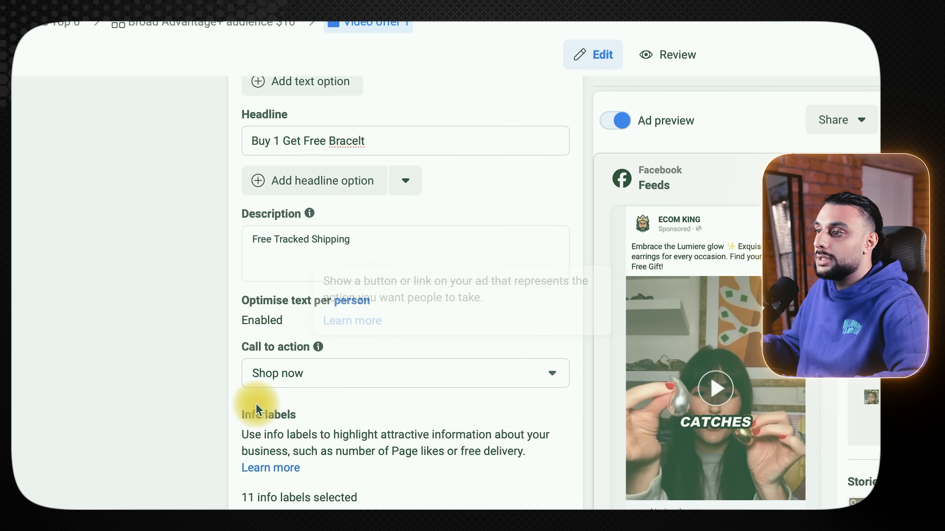
scroll(331, 376, down, 7)
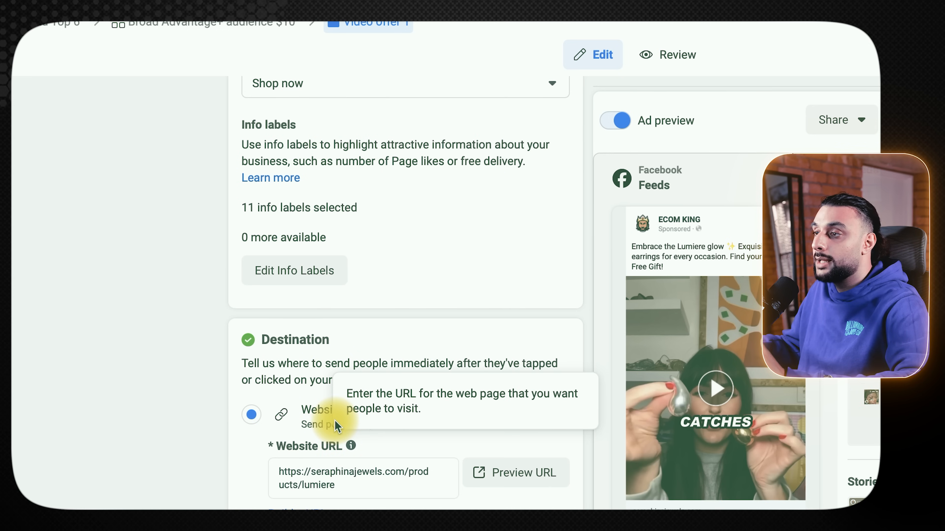
scroll(335, 421, down, 5)
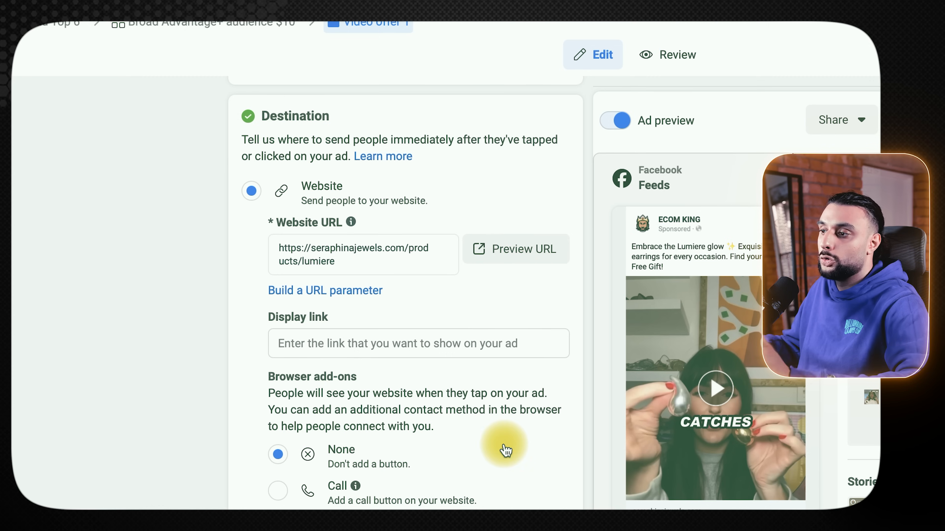
scroll(506, 450, down, 3)
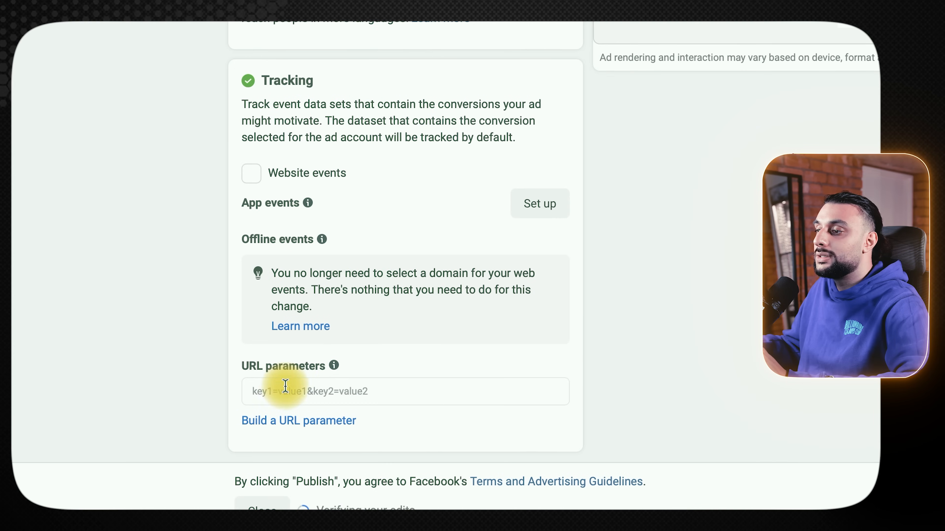
click(285, 386)
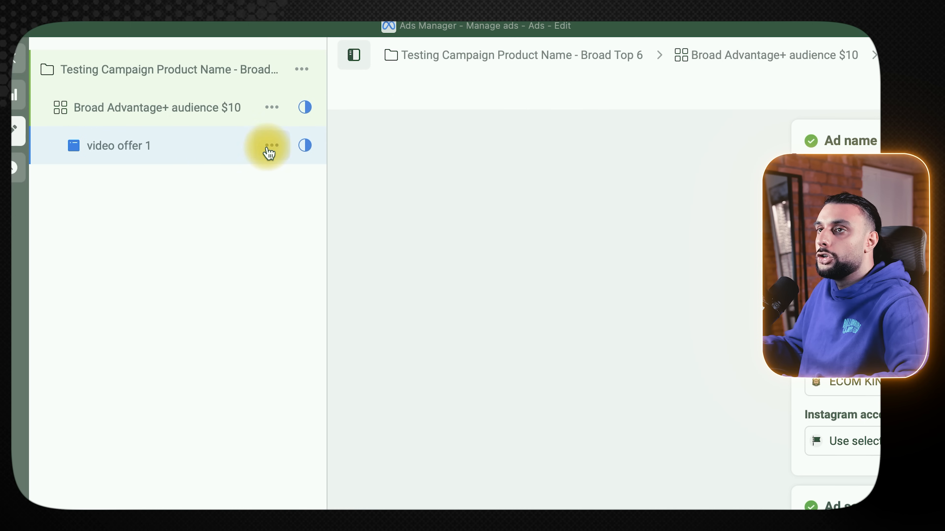
Duplicate the "video offer 1" ad, rename the copy "carousel offer 1" and switch it to the Carousel format.
click(272, 145)
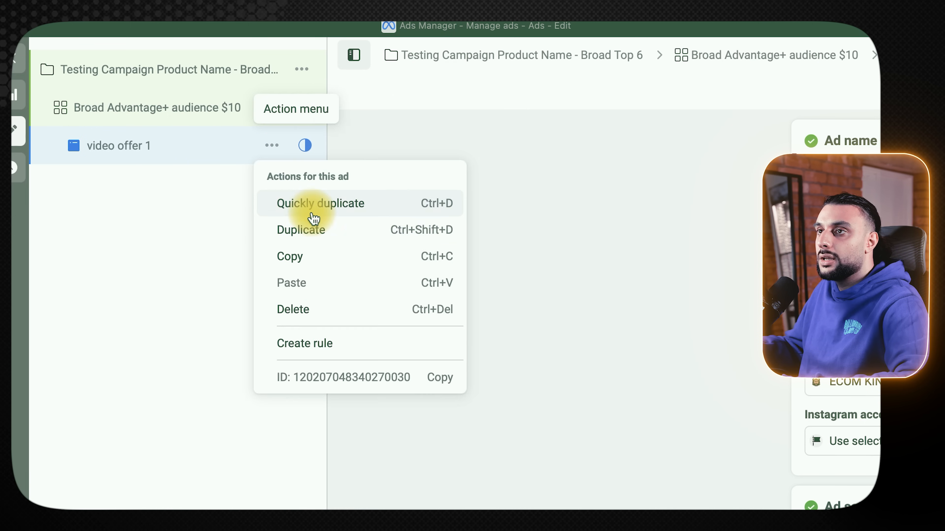
click(312, 231)
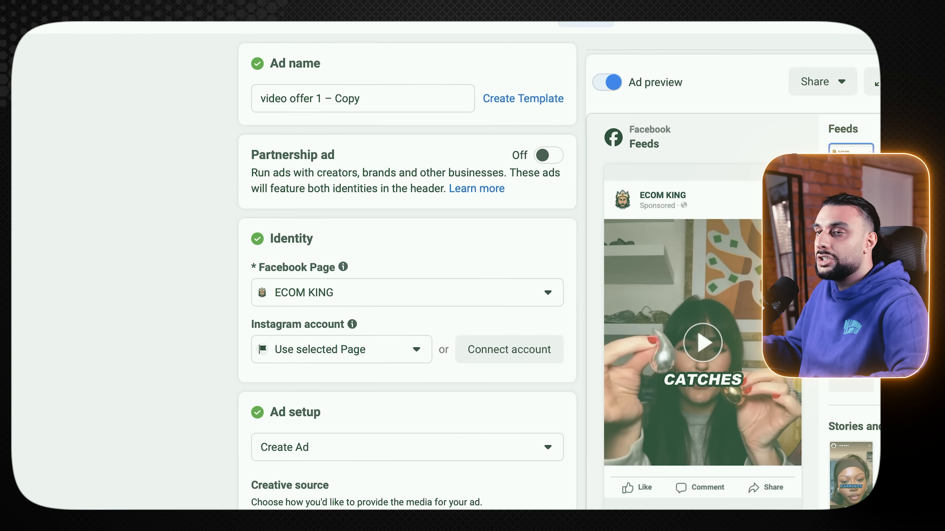
drag(401, 97, 253, 98)
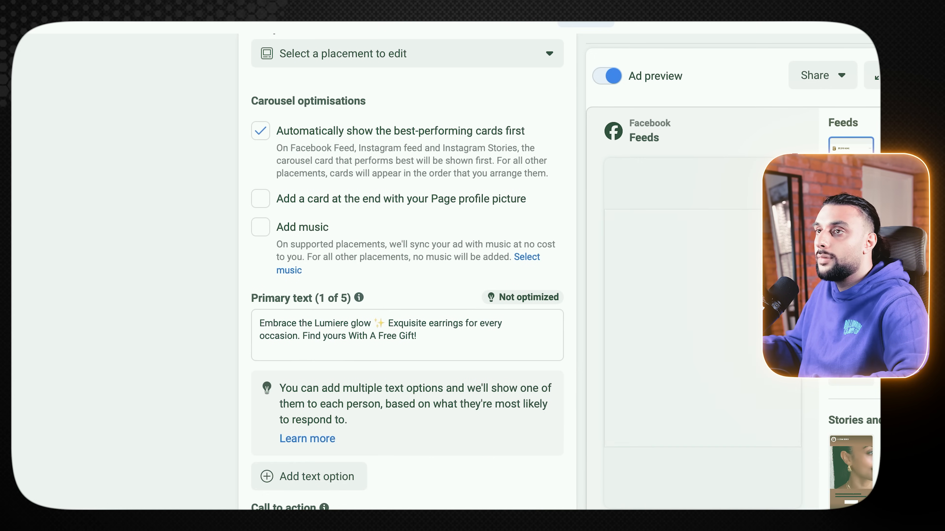
scroll(338, 257, up, 15)
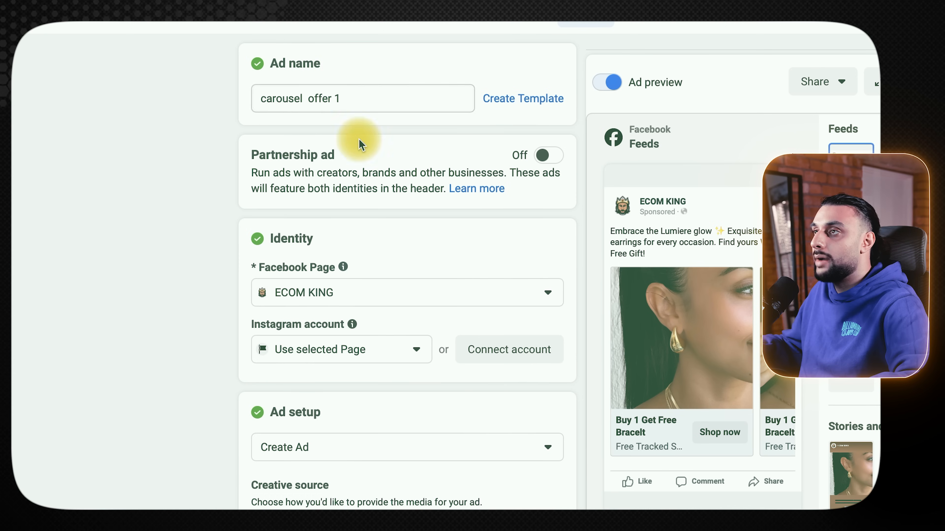
Add three earring image cards to the "carousel offer 1" ad creative.
scroll(406, 332, down, 2)
scroll(407, 333, down, 3)
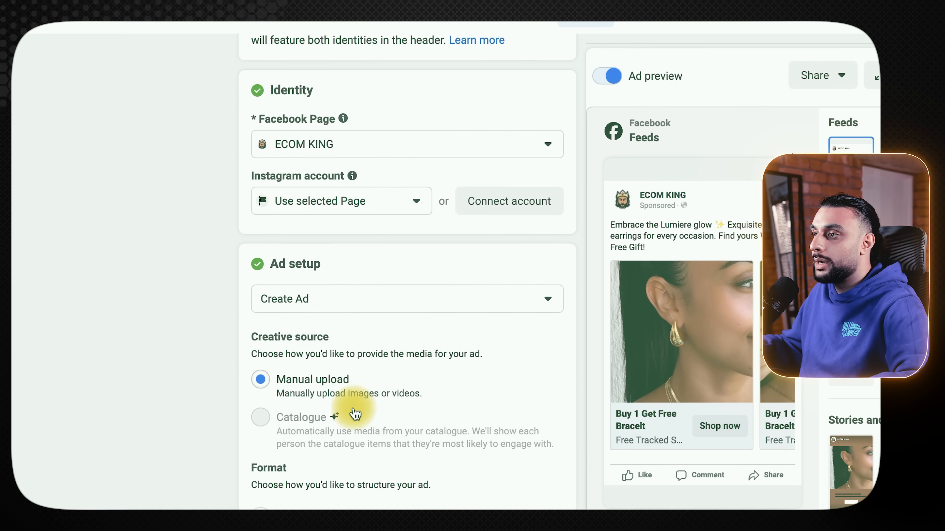
scroll(353, 413, down, 4)
scroll(316, 454, down, 10)
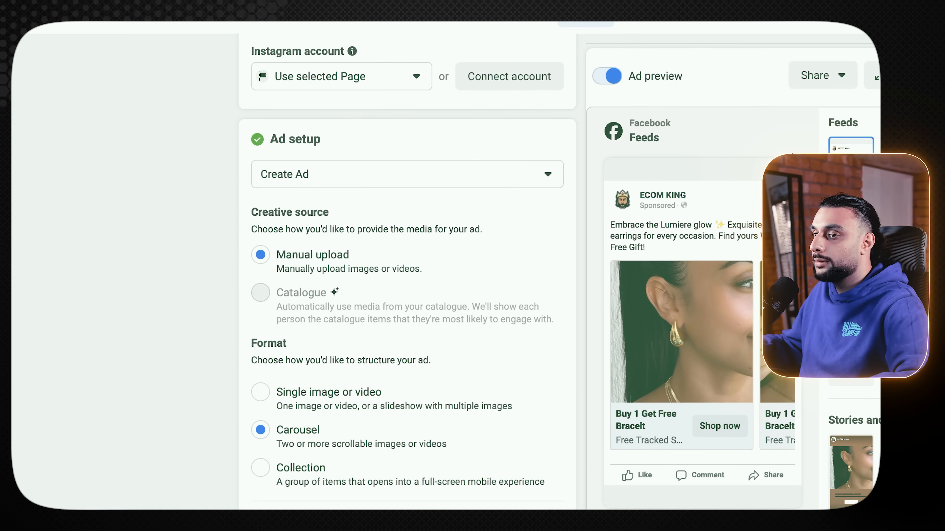
scroll(407, 271, down, 3)
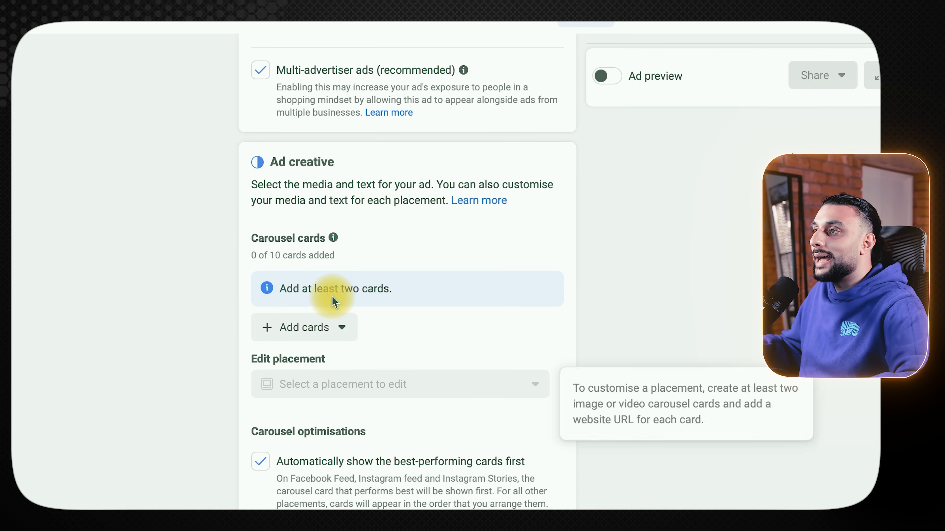
click(332, 330)
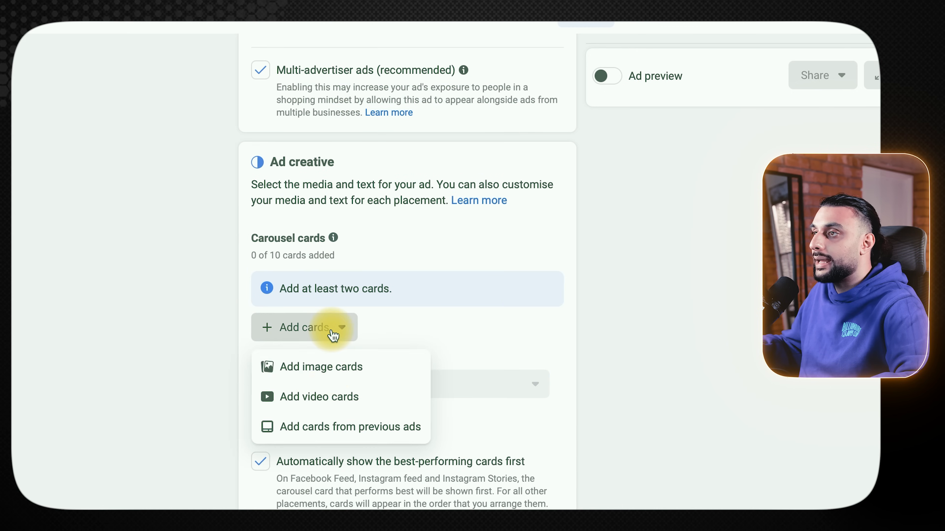
click(331, 374)
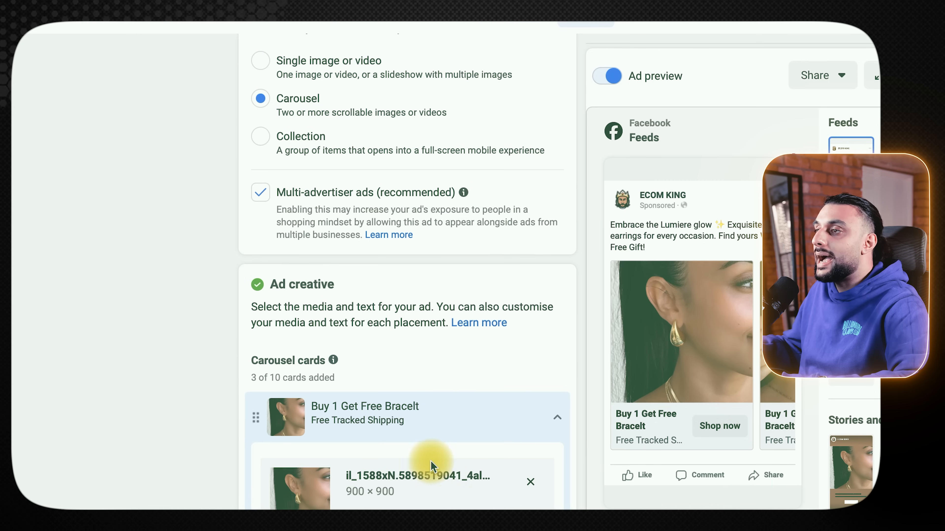
Examine the image, headline, description and website URL of each of the three carousel cards.
scroll(433, 459, down, 1)
scroll(312, 385, down, 1)
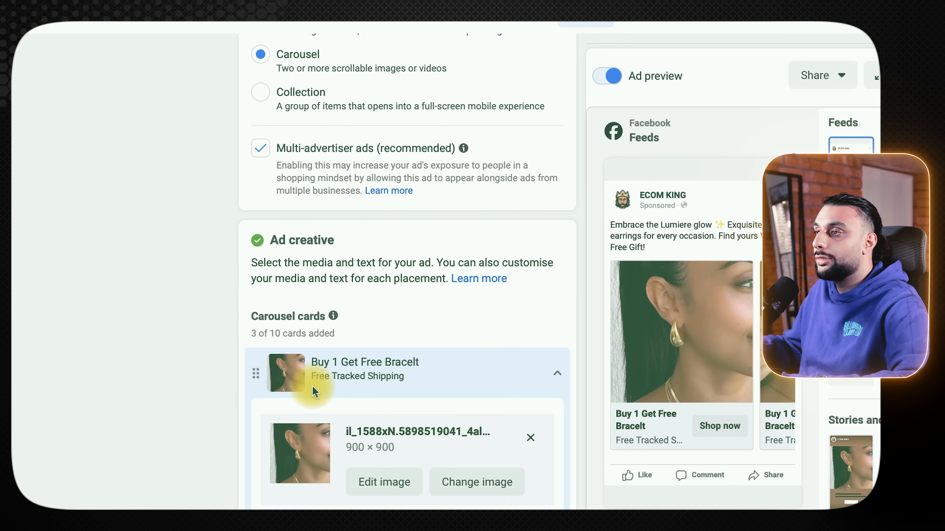
click(363, 363)
click(361, 363)
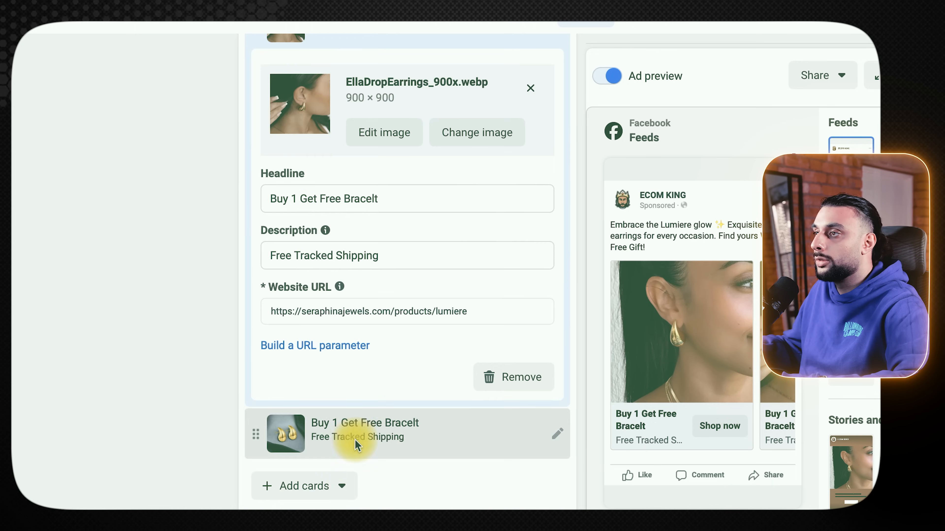
click(339, 434)
scroll(370, 469, up, 10)
click(373, 470)
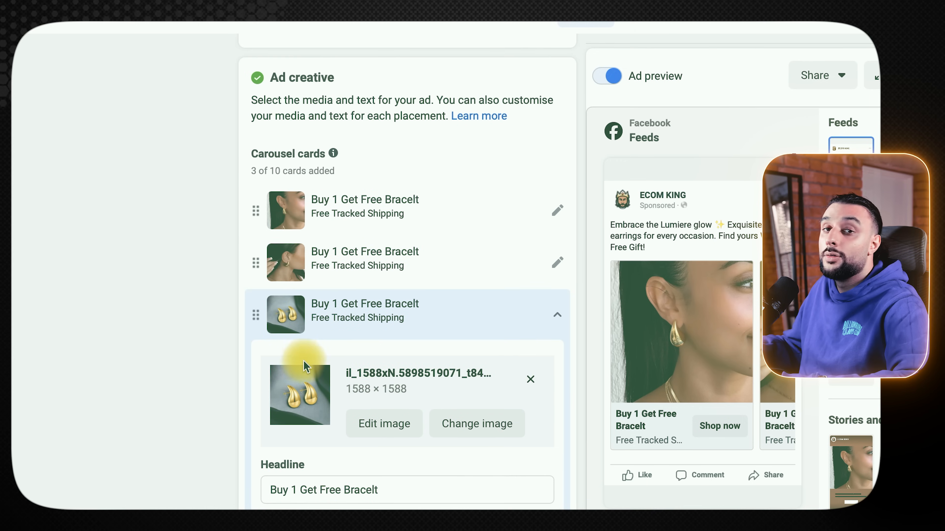
Examine the carousel ad's optimisation options, primary text, call to action and website destination.
scroll(334, 483, down, 5)
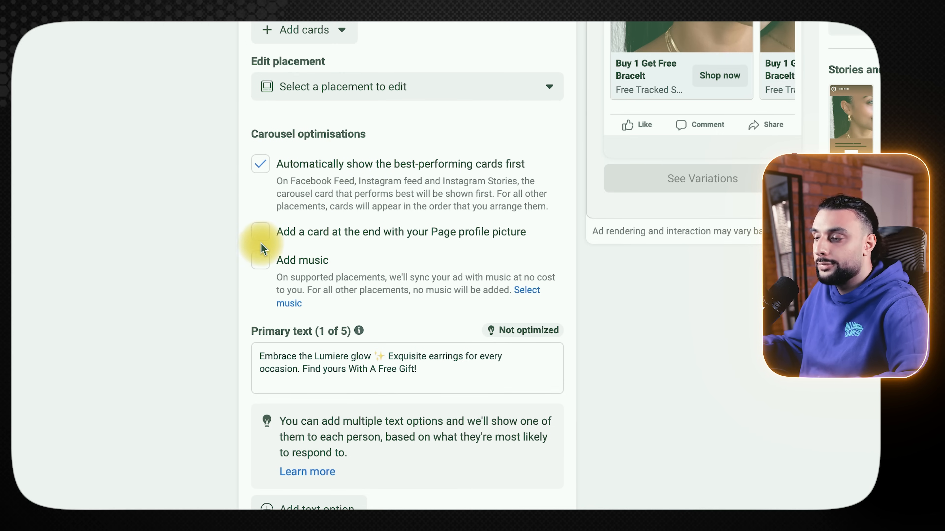
scroll(366, 212, down, 5)
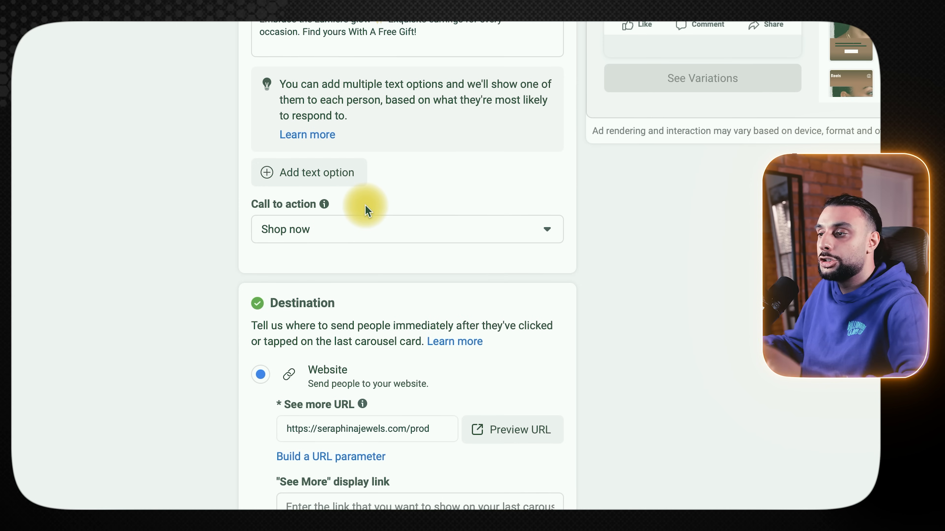
scroll(369, 267, down, 4)
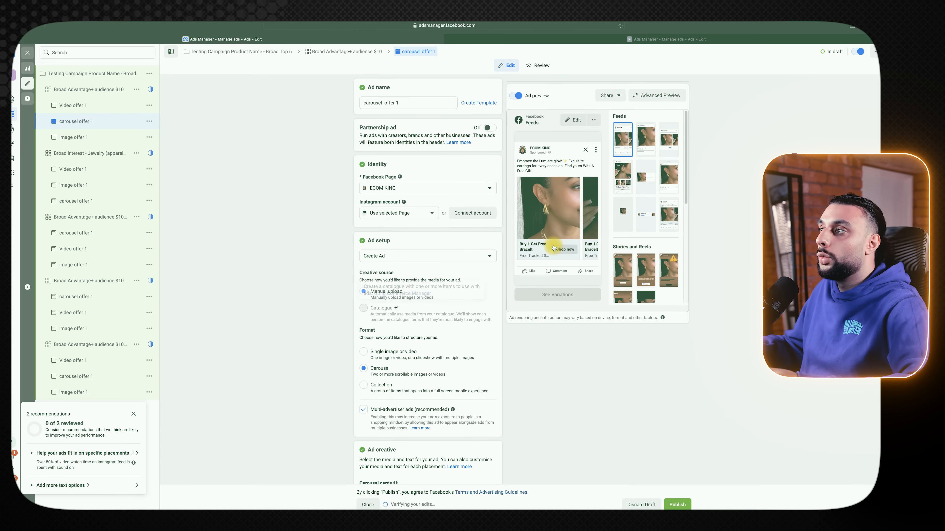
Expand the "carousel offer 1" ad preview in Desktop Feed view and browse through its carousel cards in both directions.
click(598, 123)
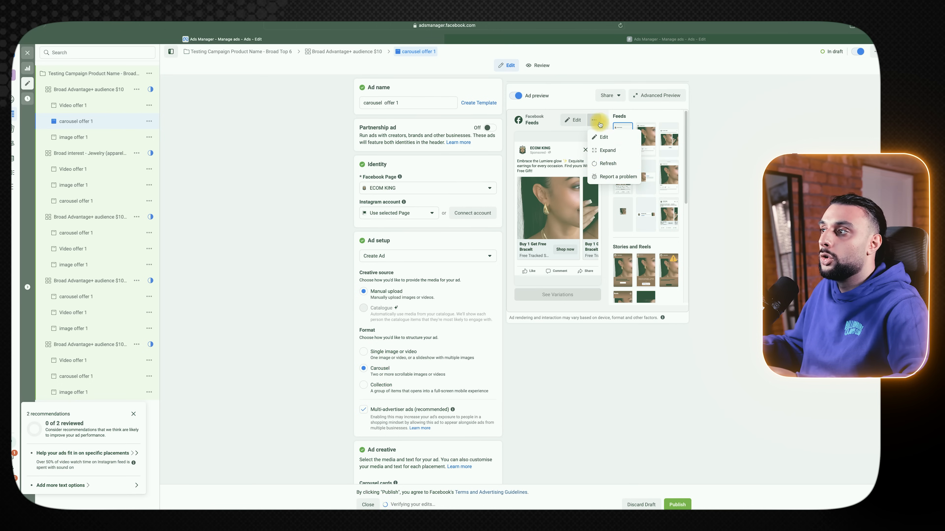
click(601, 150)
click(463, 131)
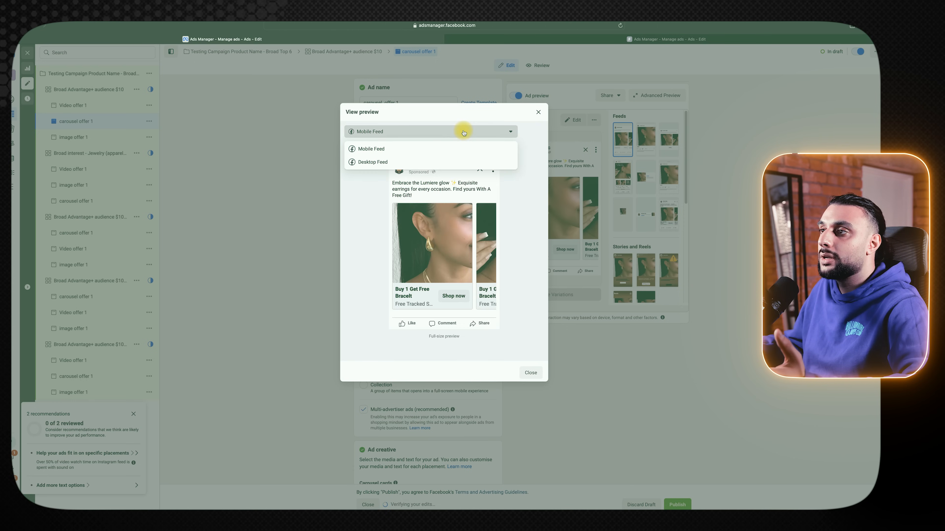
click(454, 163)
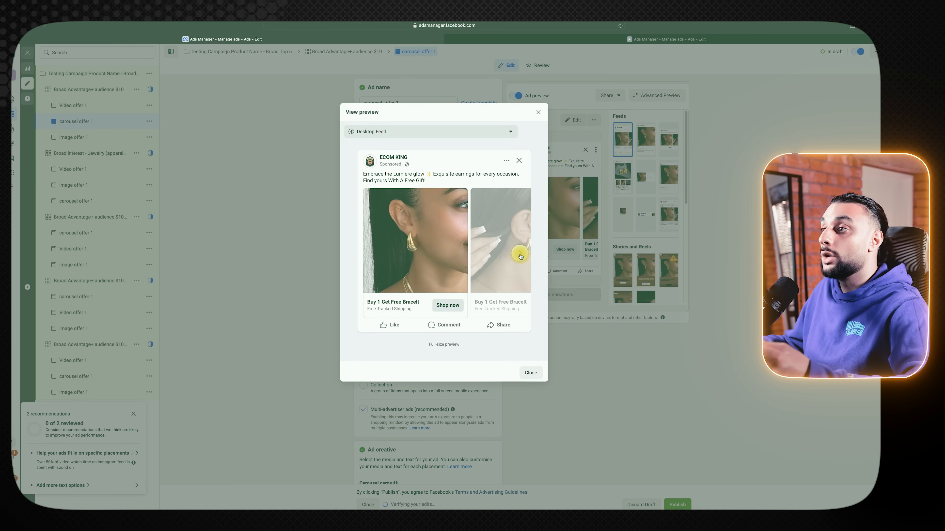
click(521, 256)
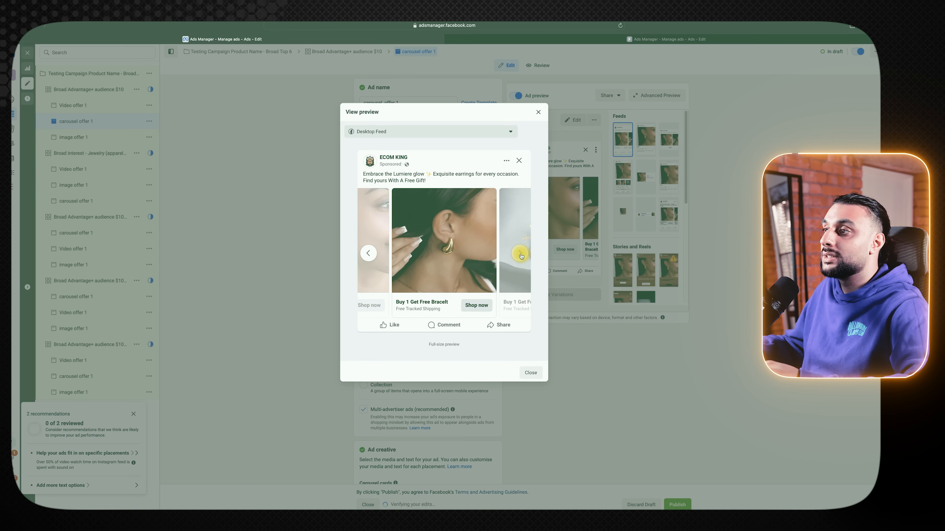
click(521, 256)
click(368, 254)
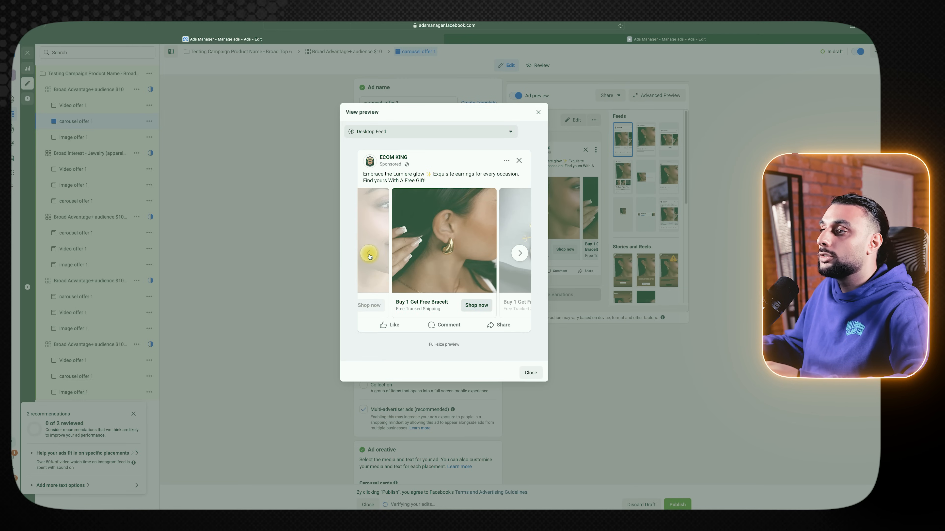
click(369, 256)
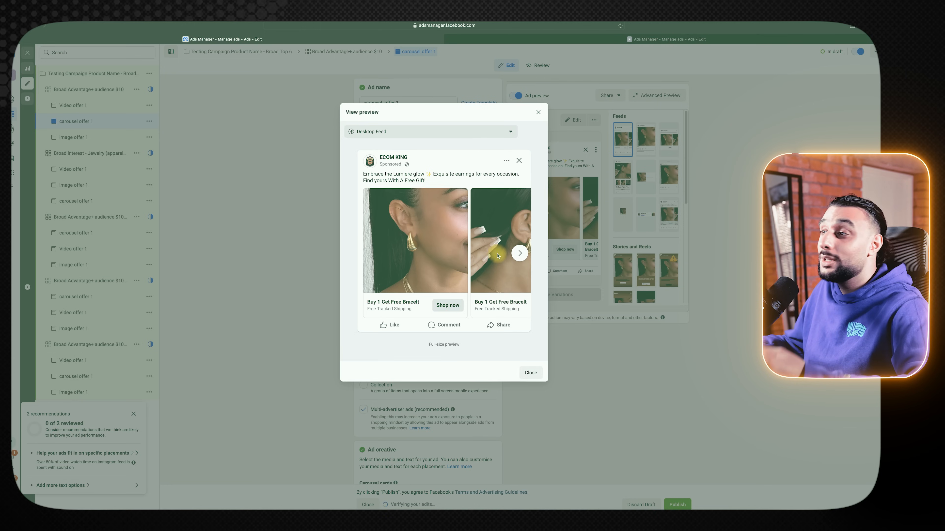
click(519, 255)
click(519, 255)
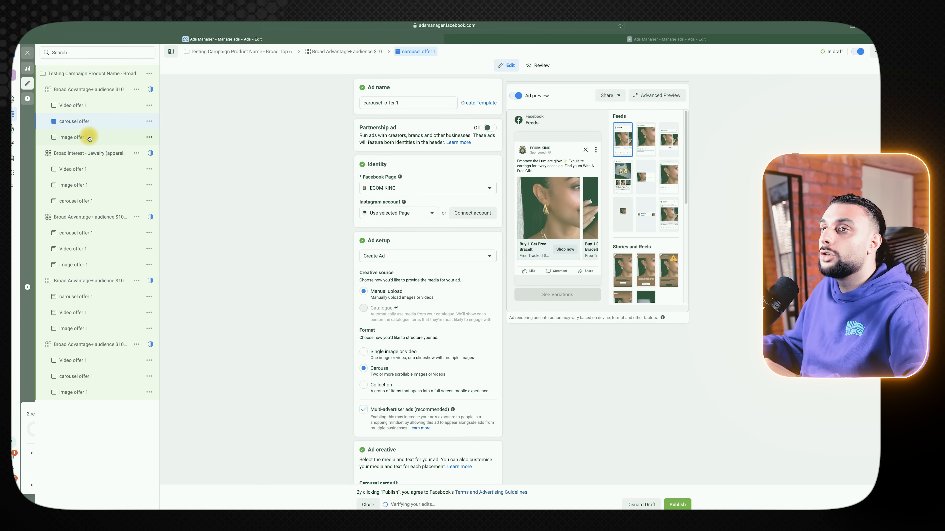
Examine the format and media of the "image offer 1" ad and look at the other ads in the same ad set.
click(90, 138)
scroll(386, 224, down, 3)
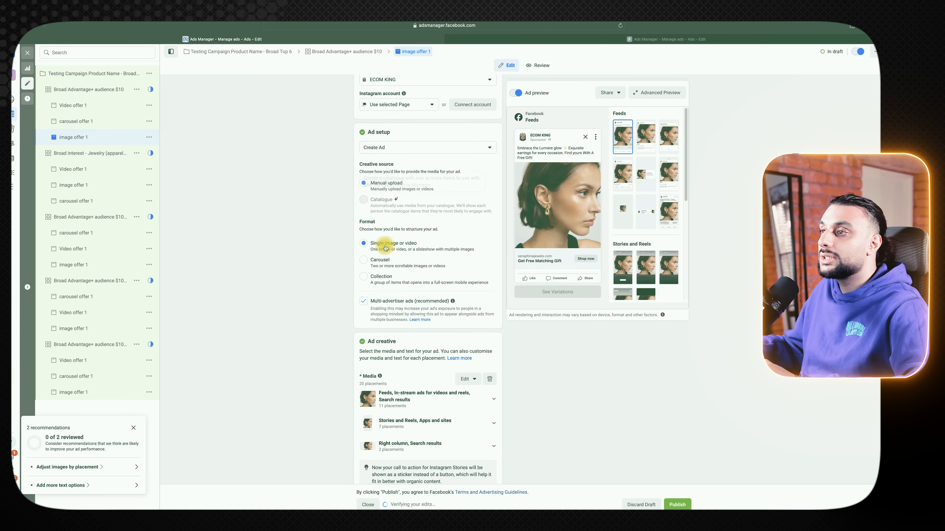
scroll(450, 247, down, 3)
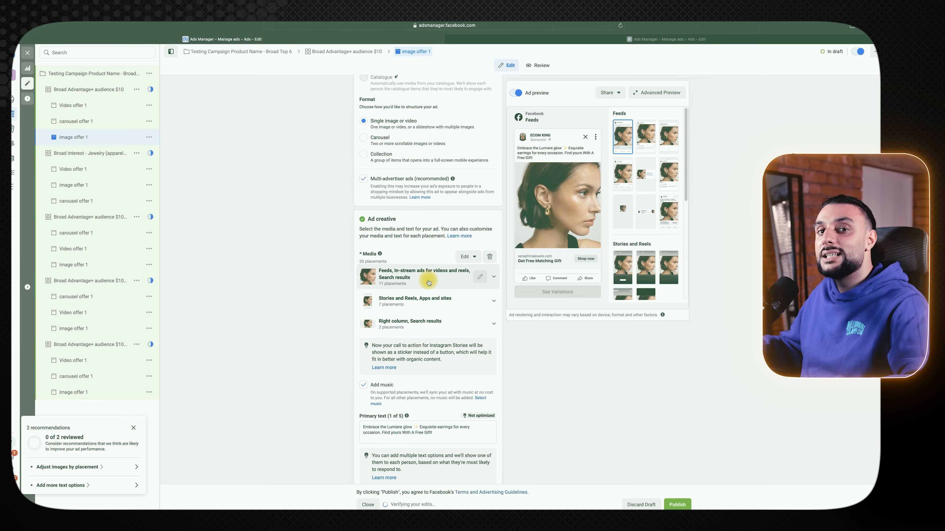
click(93, 123)
click(86, 138)
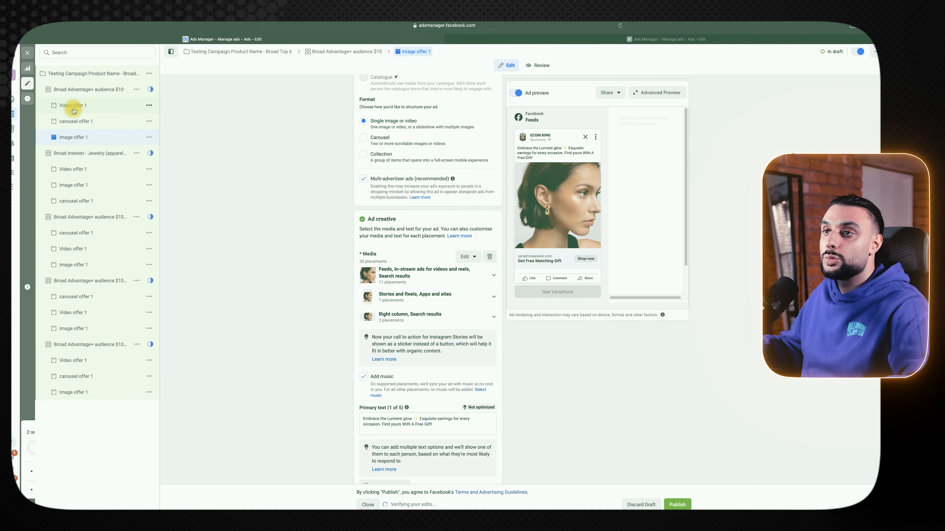
click(73, 108)
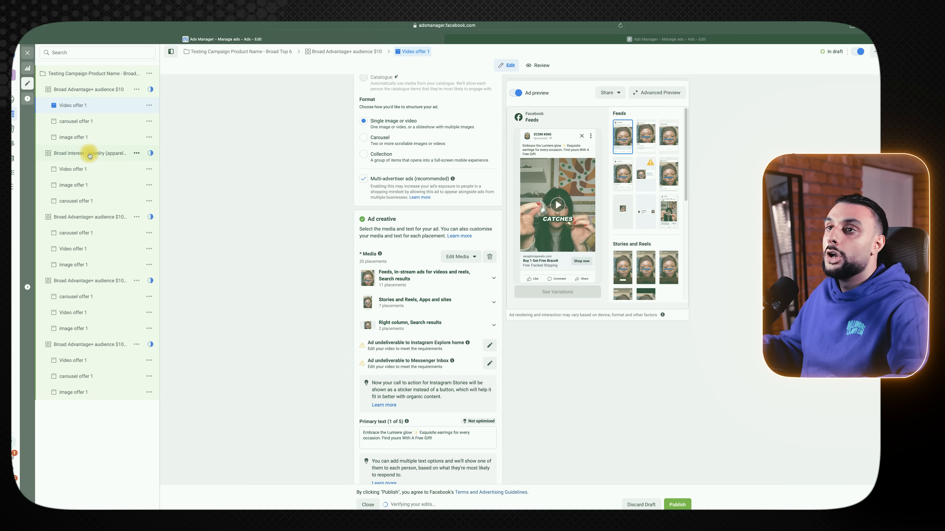
Duplicate the "Broad Advantage+ audience $10" ad set four times within the original campaign.
click(98, 88)
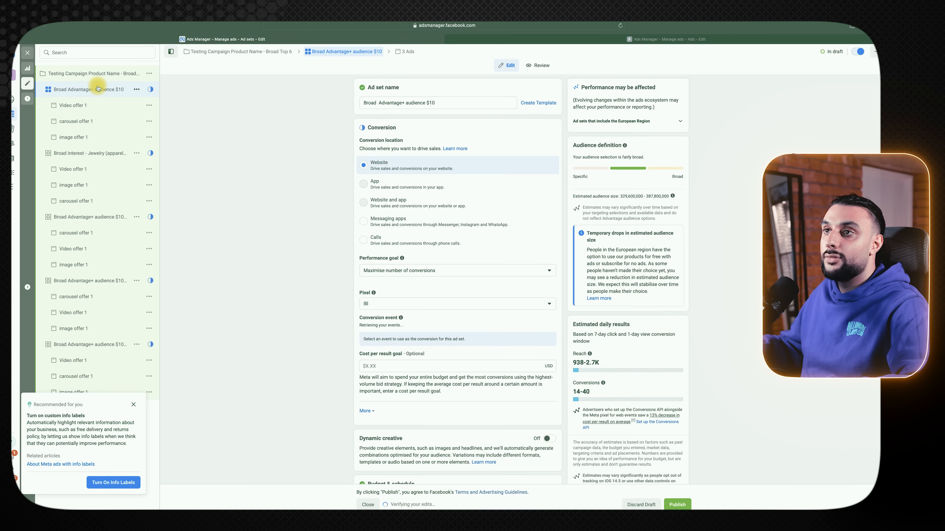
click(137, 90)
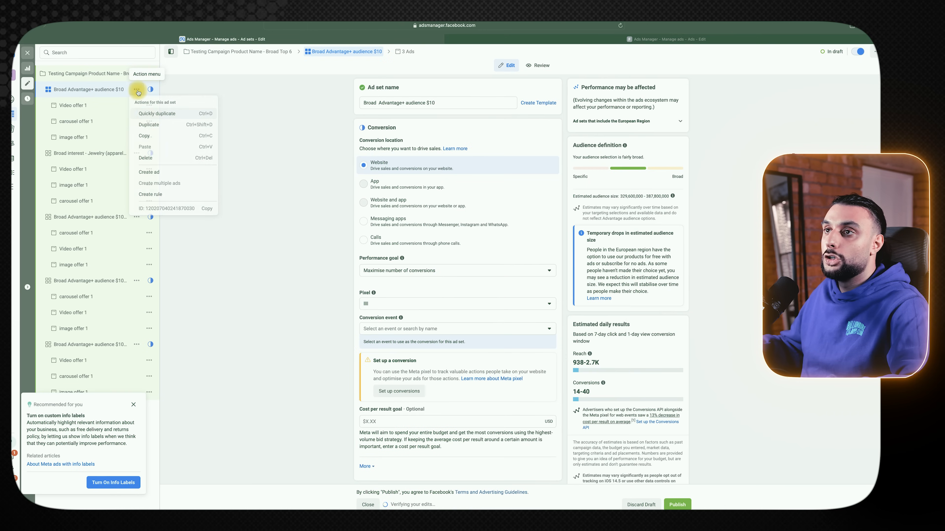
click(149, 125)
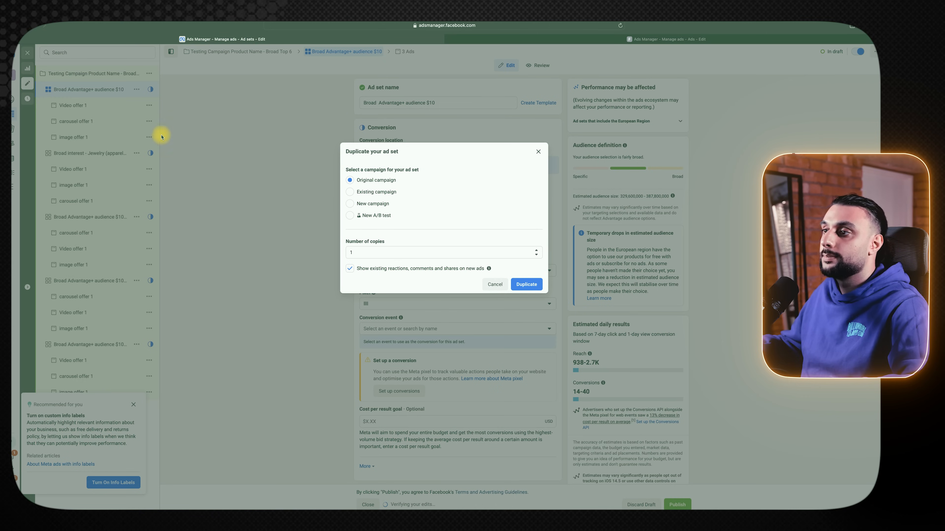
click(373, 253)
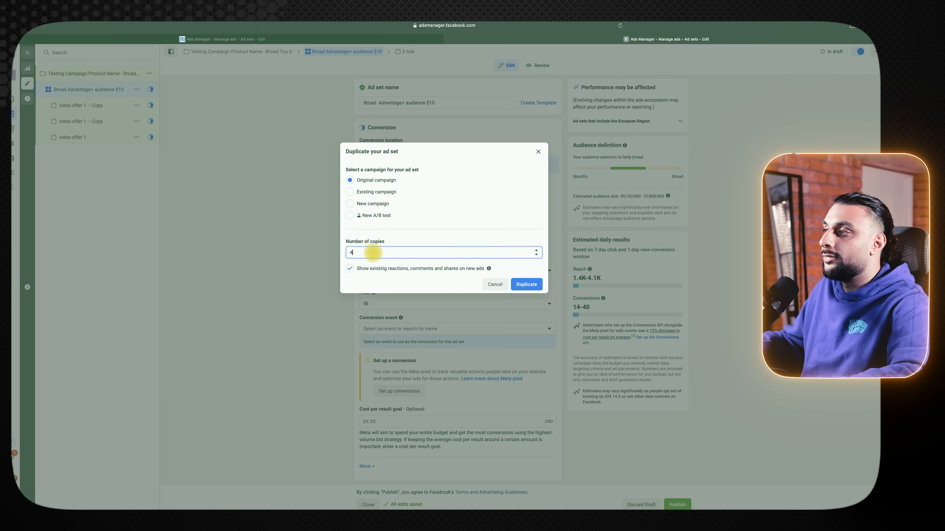
text(4)
click(527, 284)
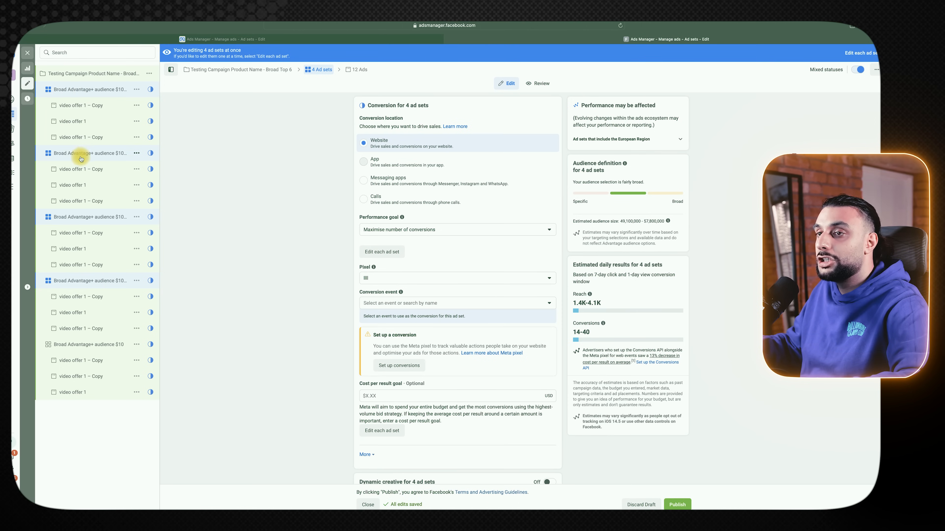
Open the first copied ad set and reveal its optional Advantage+ audience suggestion fields.
click(92, 92)
drag(451, 103, 438, 106)
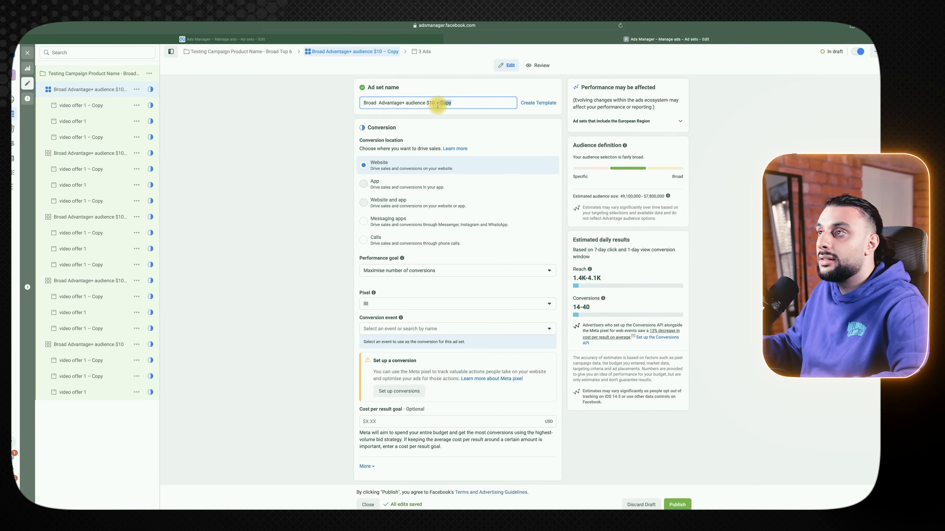
scroll(442, 212, down, 10)
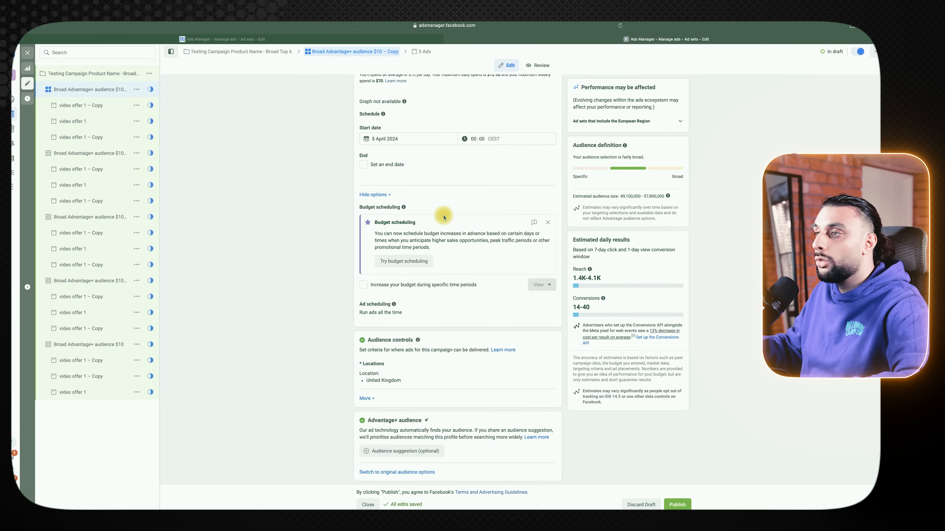
scroll(444, 216, down, 2)
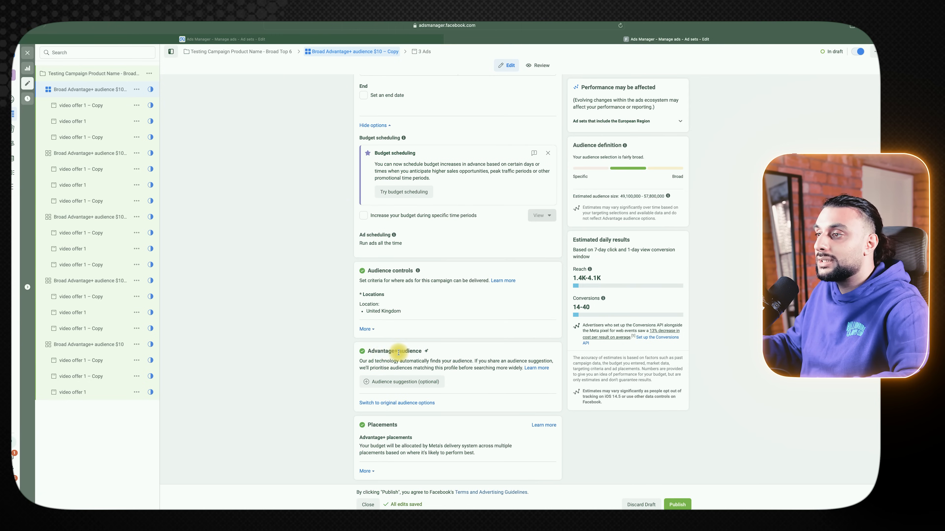
click(392, 381)
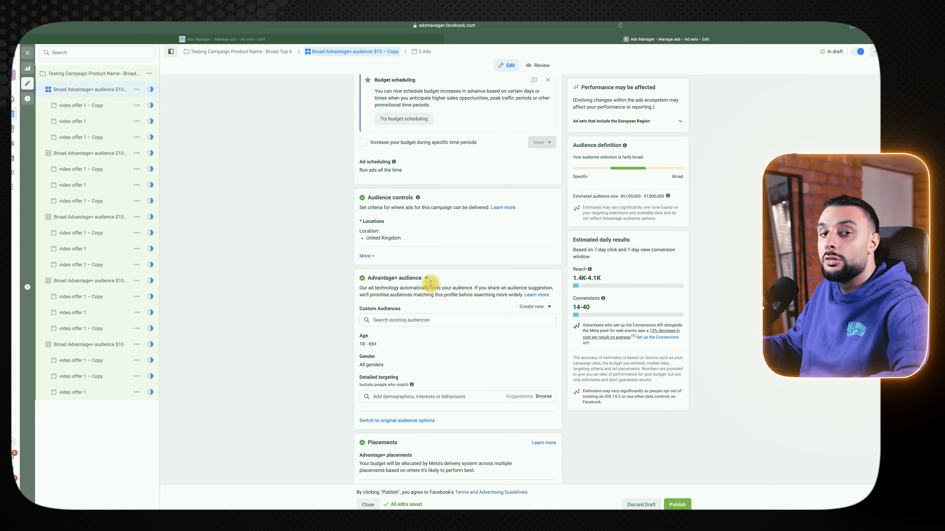
click(409, 319)
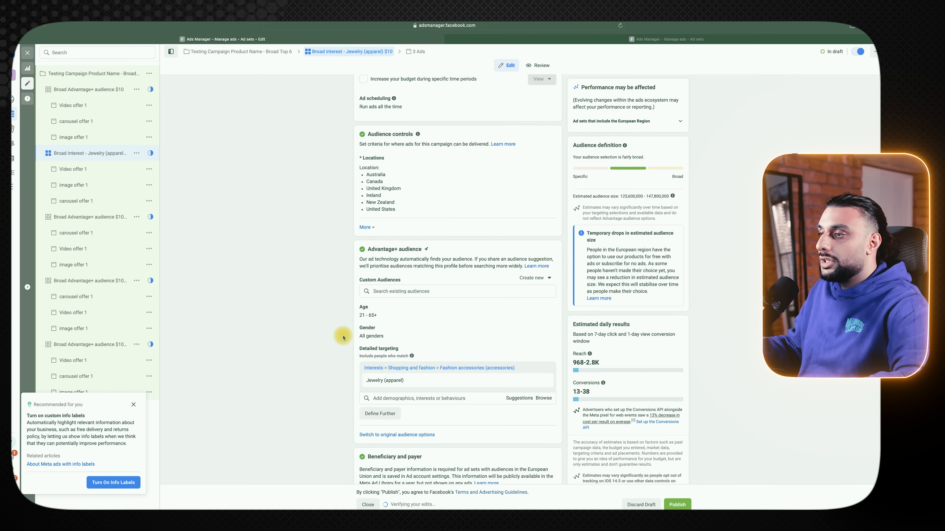
Examine the detailed targeting and the ad set name of the "Broad interest - Jewelry (apparel) $10" ad set.
scroll(341, 337, down, 2)
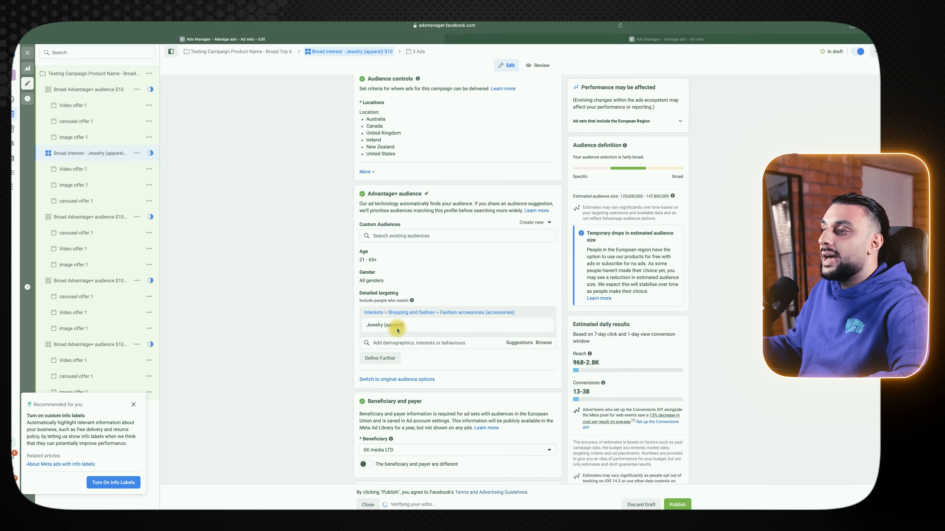
mouse_move(395, 330)
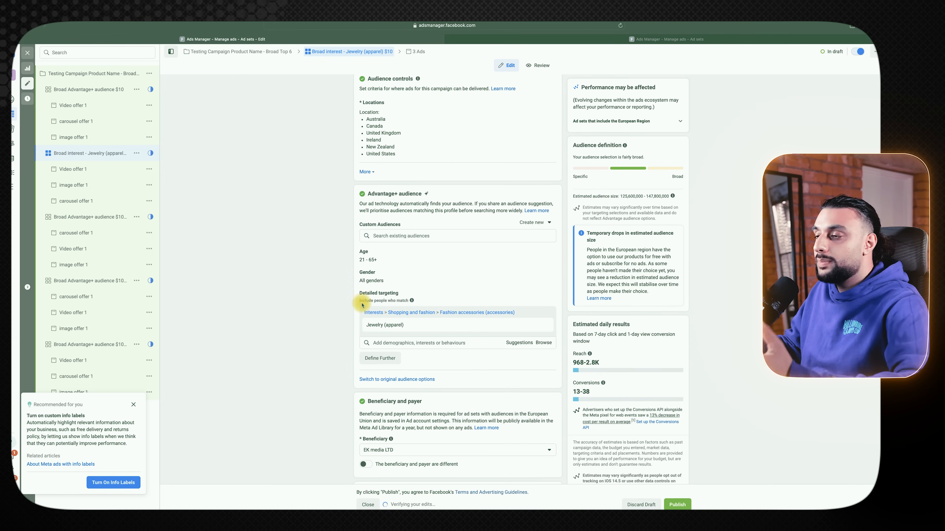
scroll(364, 361, up, 10)
drag(449, 99, 345, 89)
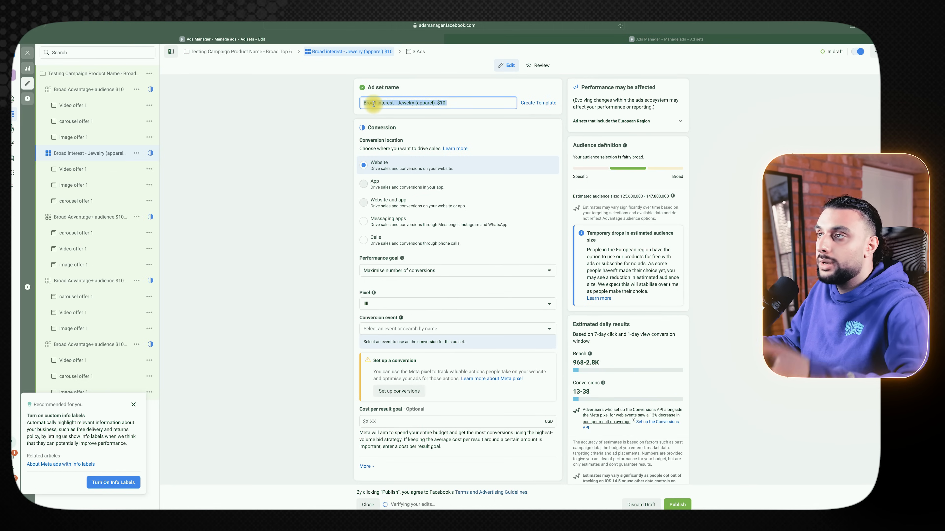
click(401, 106)
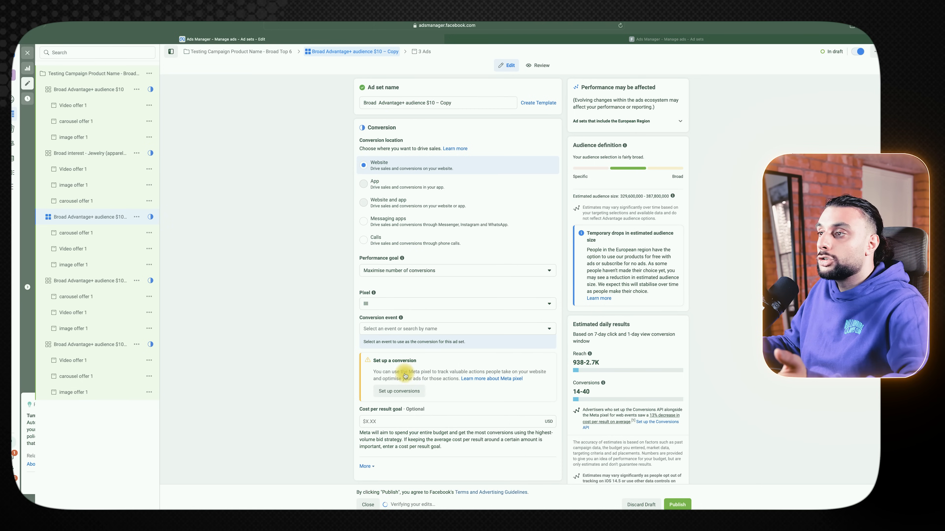
Switch the "Broad Advantage+ audience $10 – Copy" ad set to the original audience options and review its audience settings.
scroll(405, 376, down, 15)
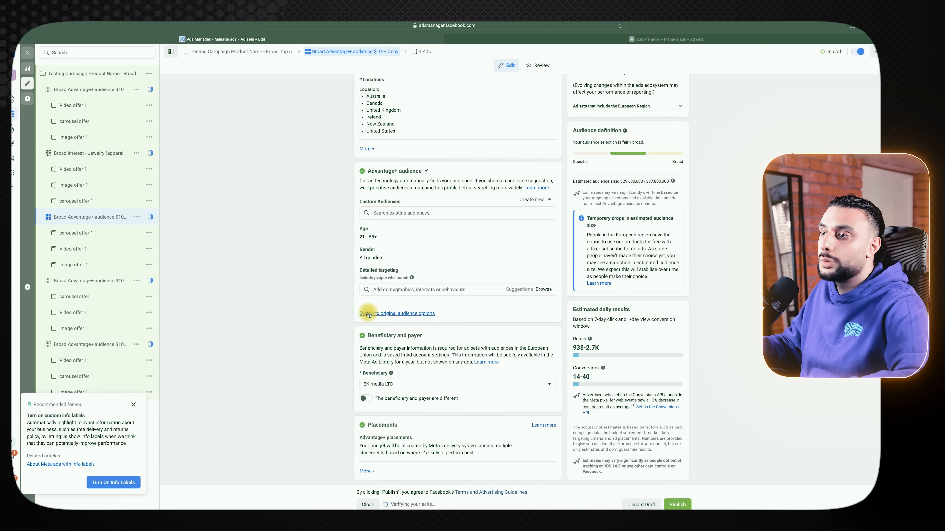
click(414, 315)
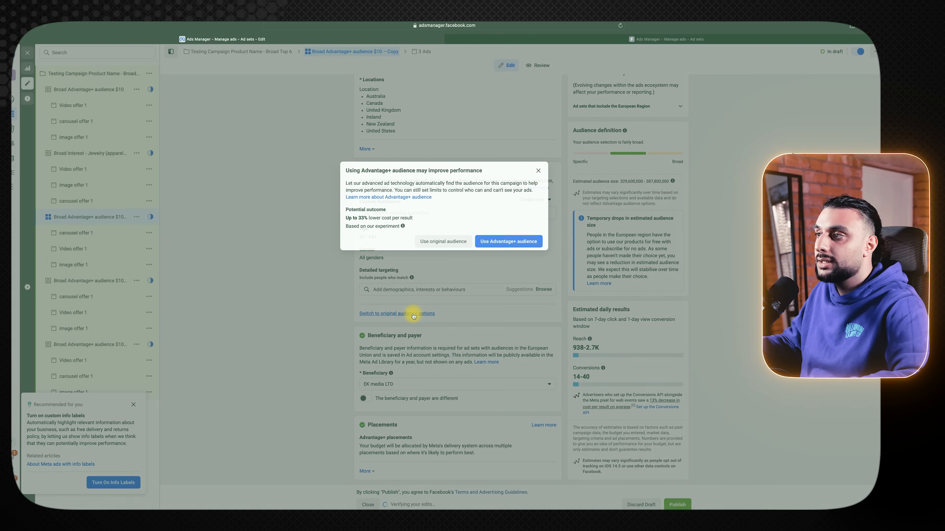
click(445, 244)
scroll(430, 339, down, 3)
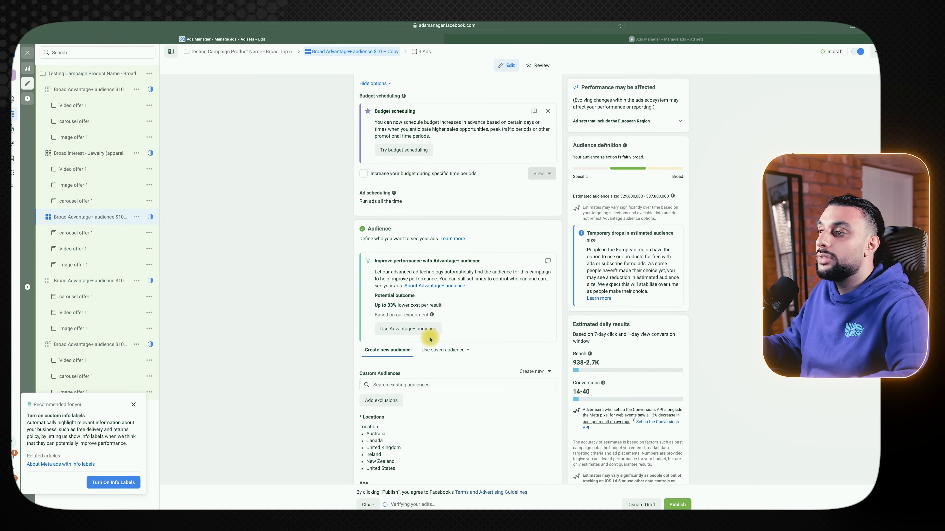
scroll(430, 340, down, 5)
scroll(430, 340, up, 5)
scroll(430, 339, down, 3)
scroll(430, 340, down, 3)
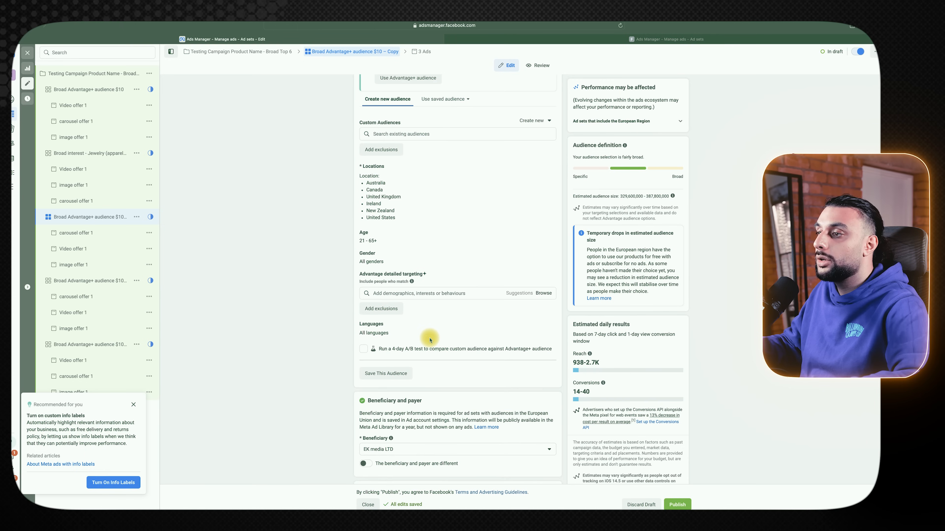